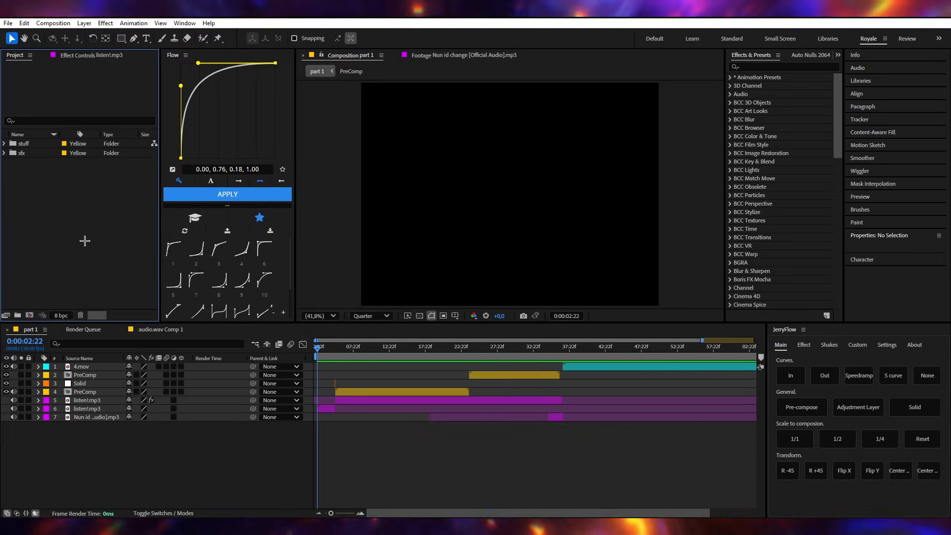
- Open the file import dialog and look through the sound effect files in the Music folder and its Royale subfolder
{"action": "double_click", "coordinate": [84, 241]}
{"action": "left_click_drag", "start_coordinate": [205, 267], "coordinate": [245, 200]}
{"action": "left_click", "coordinate": [212, 269]}
{"action": "double_click", "coordinate": [133, 112]}
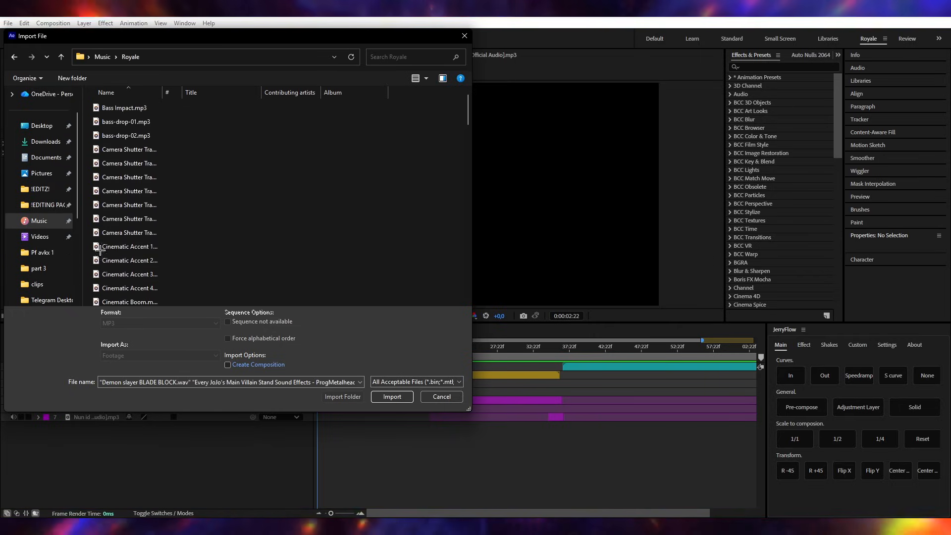
{"action": "scroll", "coordinate": [178, 208], "scroll_direction": "down", "scroll_amount": 9}
{"action": "left_click", "coordinate": [150, 229]}
{"action": "key", "text": "ctrl+a"}
{"action": "key", "text": "alt+Left"}
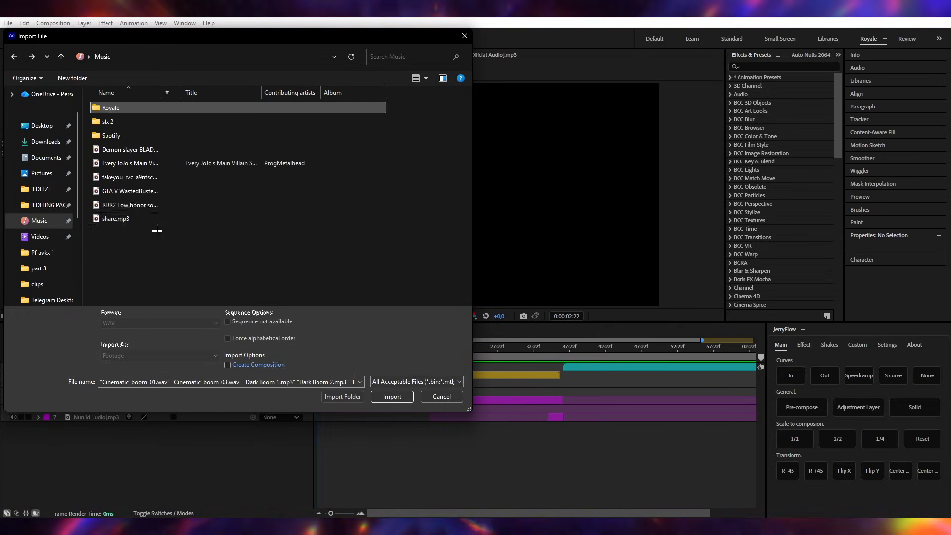
{"action": "left_click_drag", "start_coordinate": [242, 256], "coordinate": [123, 75]}
{"action": "left_click", "coordinate": [189, 271]}
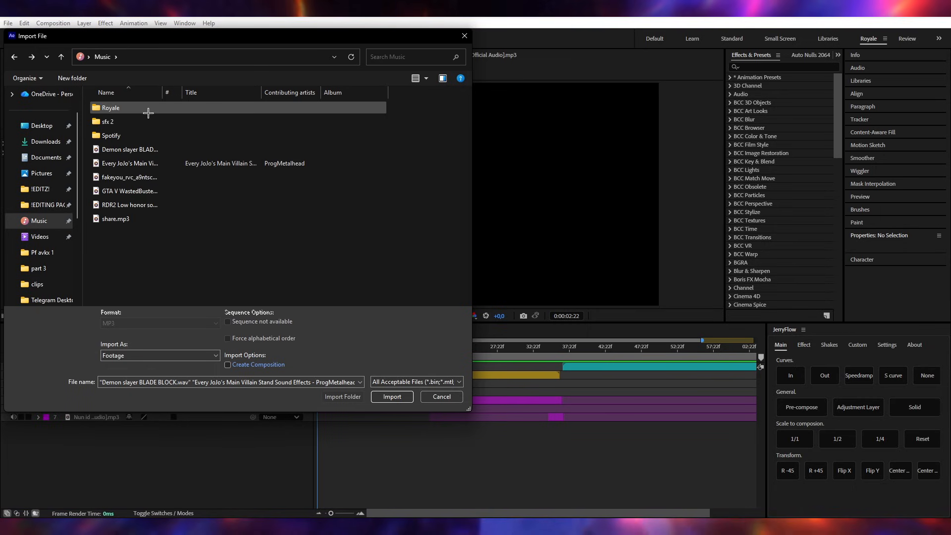
- Import all the sound files from the Royale folder inside Music
{"action": "double_click", "coordinate": [148, 113]}
{"action": "left_click", "coordinate": [128, 135]}
{"action": "key", "text": "ctrl+a"}
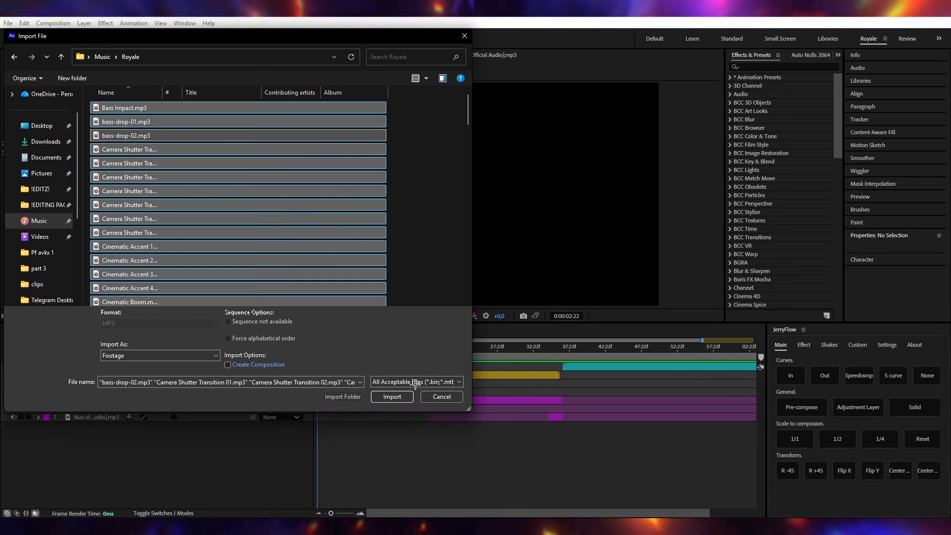
{"action": "left_click", "coordinate": [392, 397]}
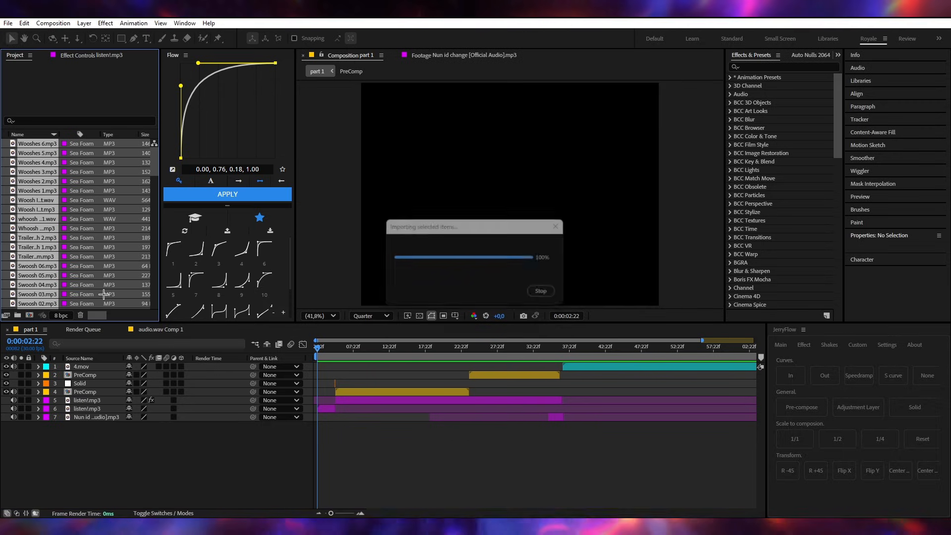
- Move all the imported sound files into the project's sfx folder
{"action": "scroll", "coordinate": [26, 244], "scroll_direction": "down", "scroll_amount": 9}
{"action": "scroll", "coordinate": [35, 246], "scroll_direction": "up", "scroll_amount": 2}
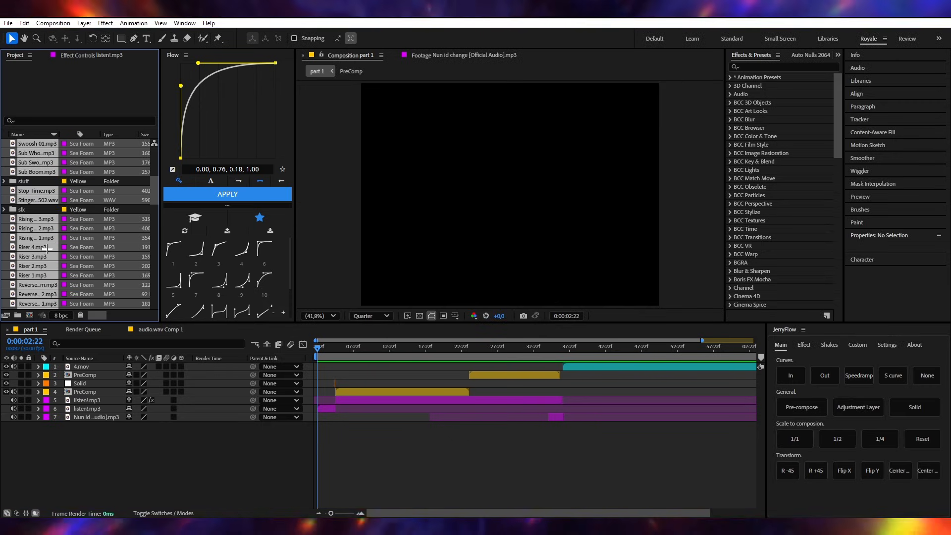
{"action": "left_click_drag", "start_coordinate": [44, 248], "coordinate": [34, 207]}
{"action": "left_click", "coordinate": [22, 157]}
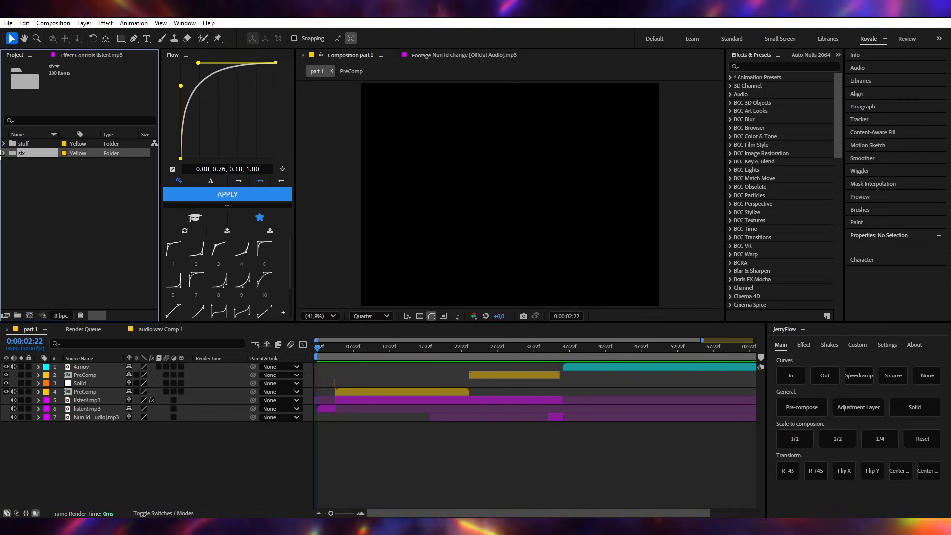
- Expand the sfx folder and look through its list of sound files
{"action": "left_click", "coordinate": [4, 153]}
{"action": "scroll", "coordinate": [59, 183], "scroll_direction": "up", "scroll_amount": 1}
{"action": "left_click", "coordinate": [53, 164]}
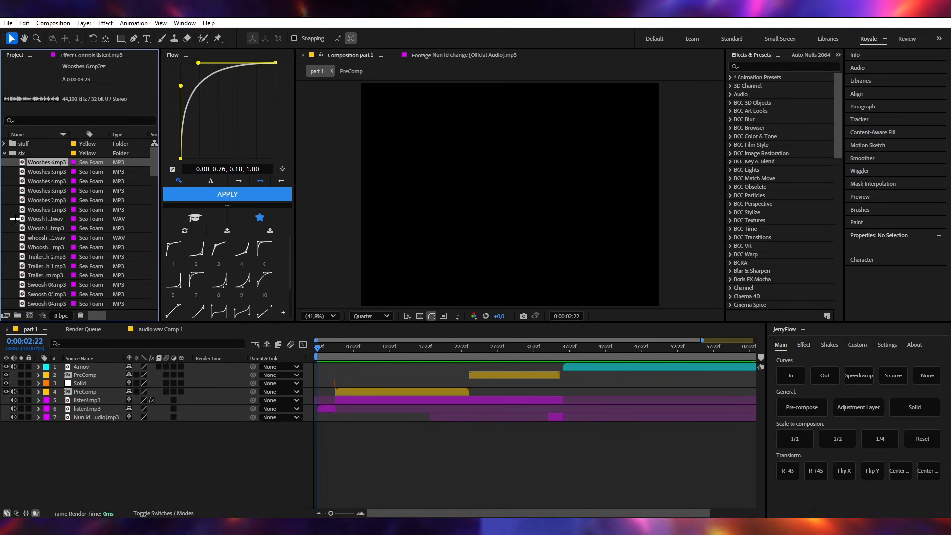
{"action": "left_click_drag", "start_coordinate": [10, 159], "coordinate": [52, 322]}
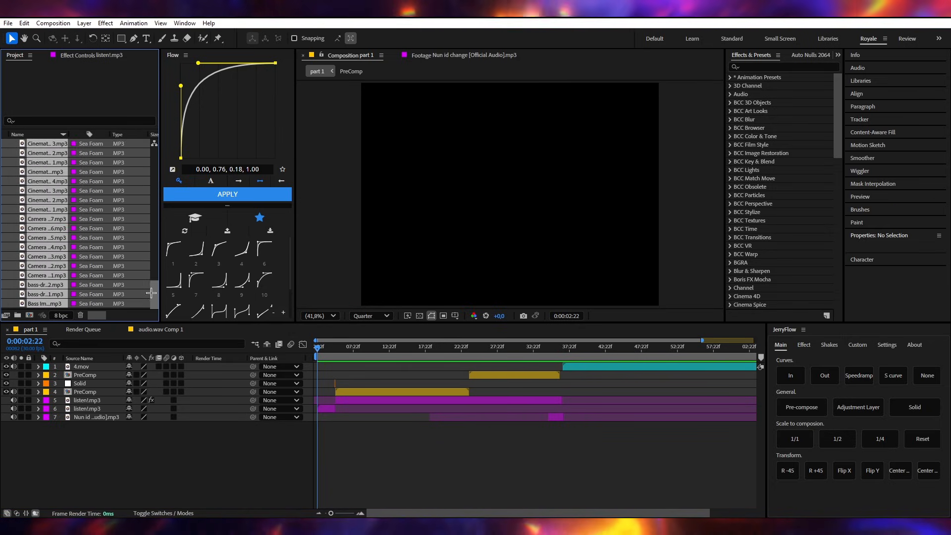
{"action": "left_click_drag", "start_coordinate": [152, 284], "coordinate": [153, 114]}
{"action": "left_click", "coordinate": [147, 163]}
- Reveal the audio waveform of the woosh.wav layer in the part 1 timeline
{"action": "left_click", "coordinate": [352, 429]}
{"action": "key", "text": "="}
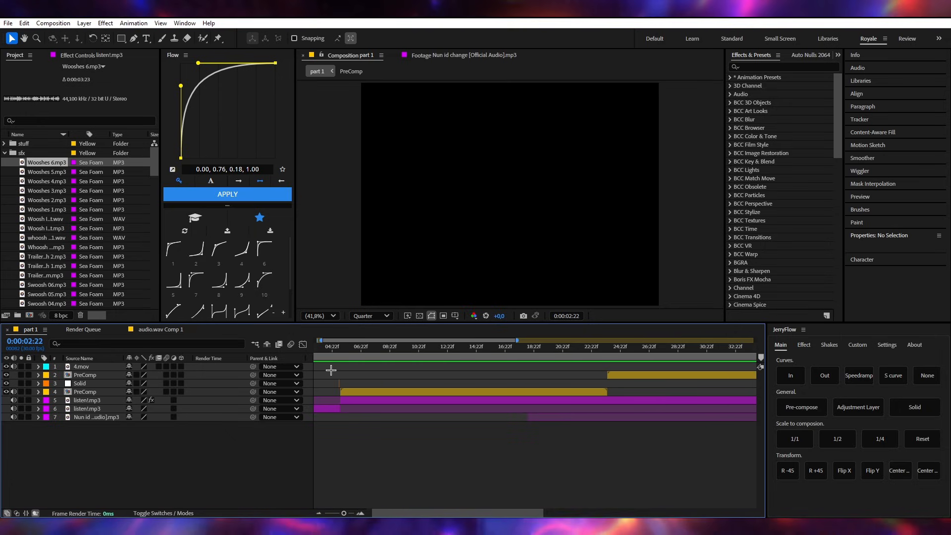
{"action": "left_click_drag", "start_coordinate": [323, 348], "coordinate": [284, 369]}
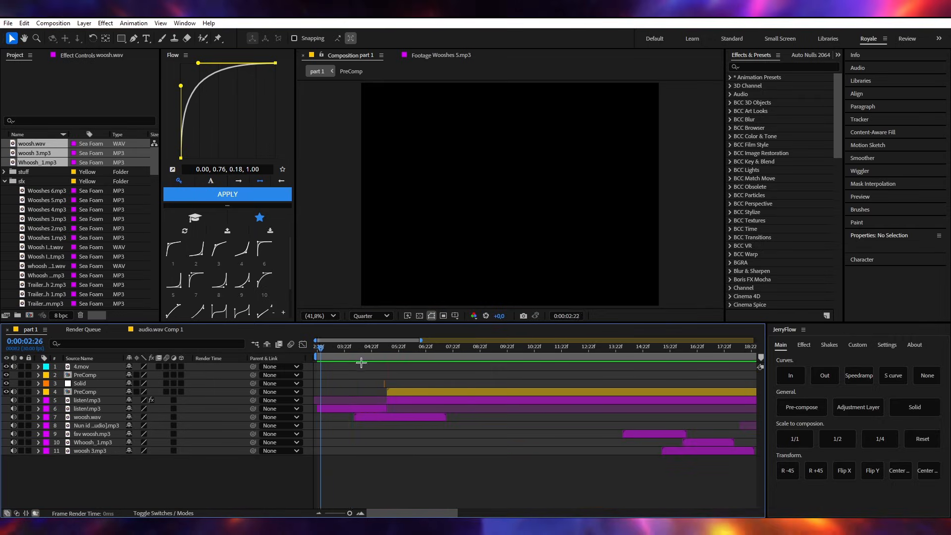
{"action": "left_click", "coordinate": [378, 417]}
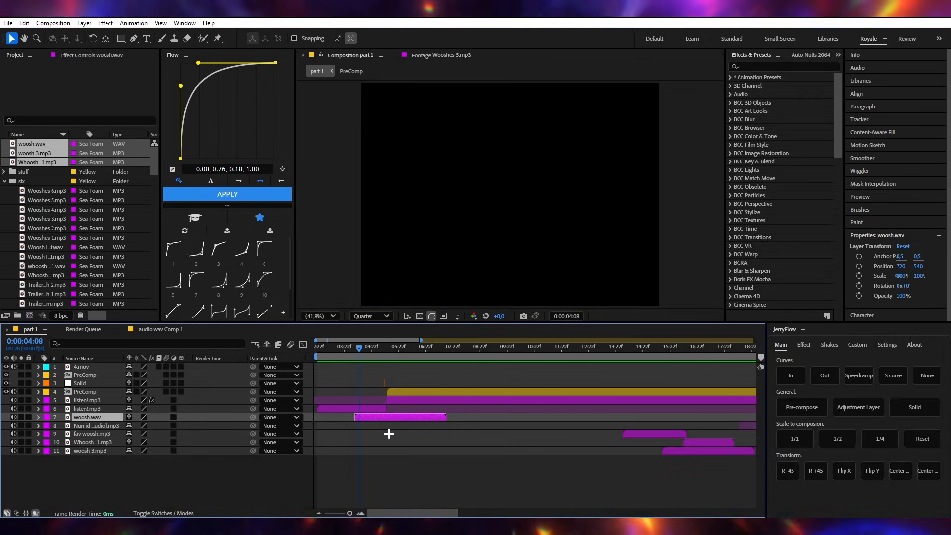
{"action": "key", "text": "l"}
{"action": "key", "text": "l"}
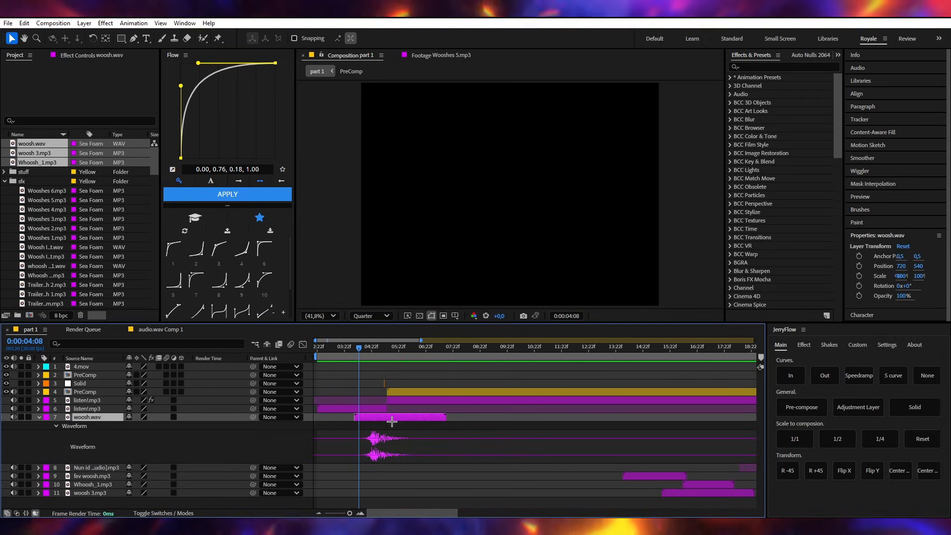
{"action": "left_click_drag", "start_coordinate": [436, 435], "coordinate": [316, 460]}
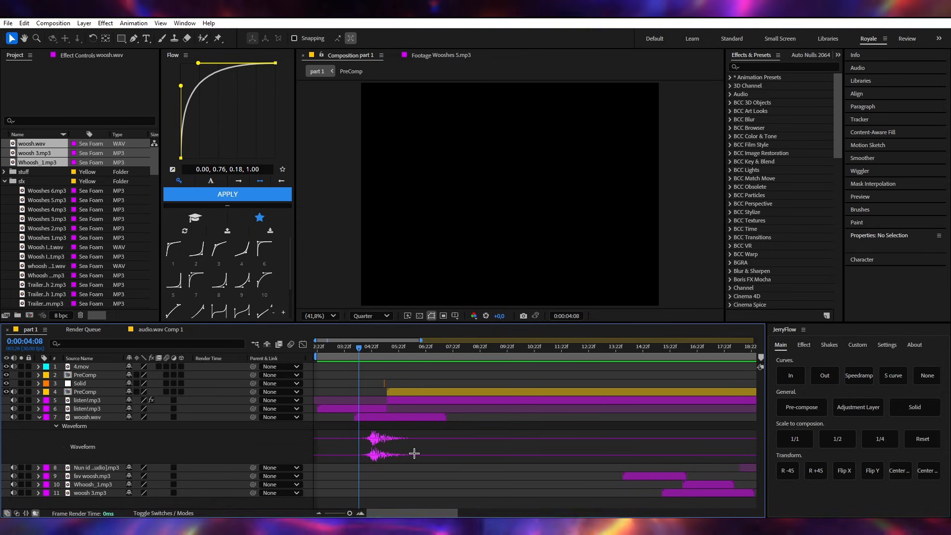
- Shift the woosh.wav layer so its loudest peak lines up with the PreComp start at 0:00:05:09, and collapse its waveform
{"action": "left_click", "coordinate": [359, 416]}
{"action": "scroll", "coordinate": [397, 374], "scroll_direction": "up", "scroll_amount": 2}
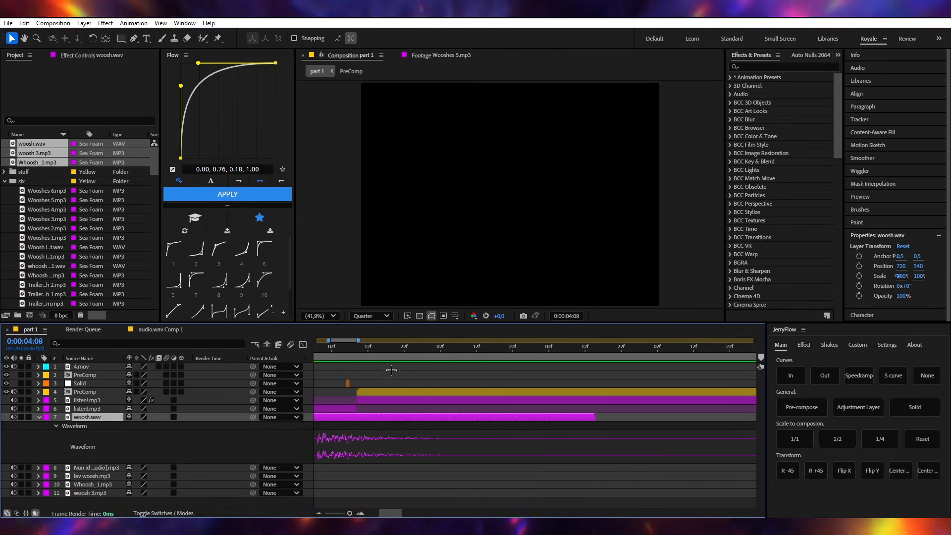
{"action": "left_click_drag", "start_coordinate": [342, 348], "coordinate": [358, 348]}
{"action": "scroll", "coordinate": [353, 430], "scroll_direction": "left", "scroll_amount": 2}
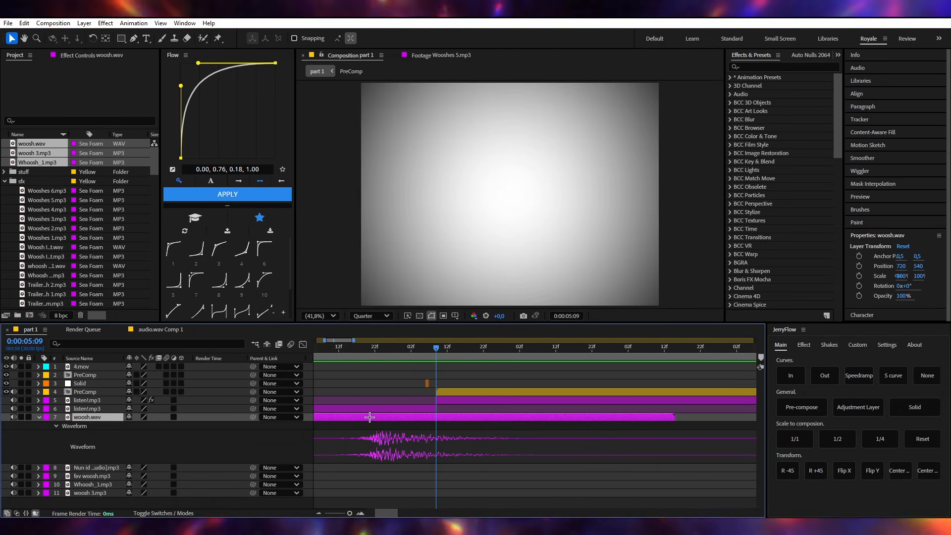
{"action": "left_click_drag", "start_coordinate": [372, 417], "coordinate": [424, 415]}
{"action": "scroll", "coordinate": [470, 452], "scroll_direction": "down", "scroll_amount": 2}
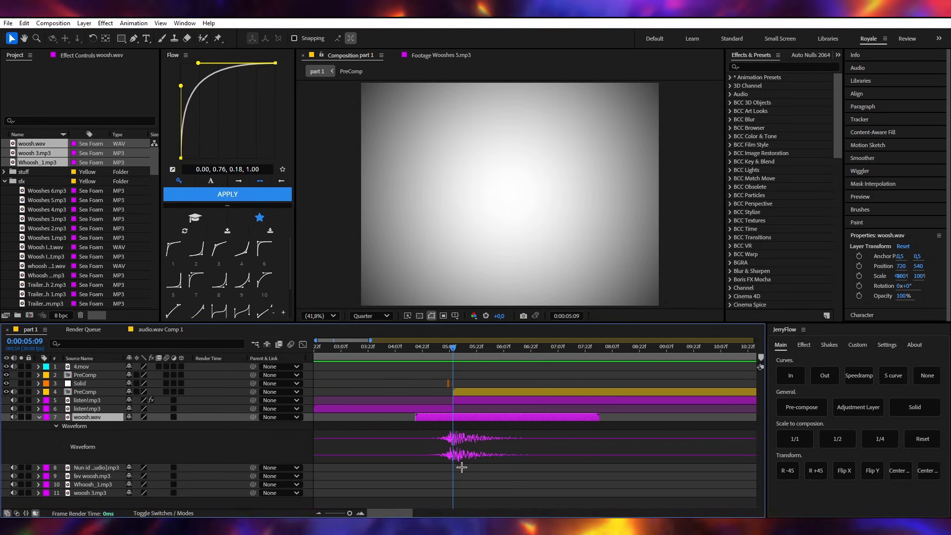
{"action": "left_click", "coordinate": [476, 431]}
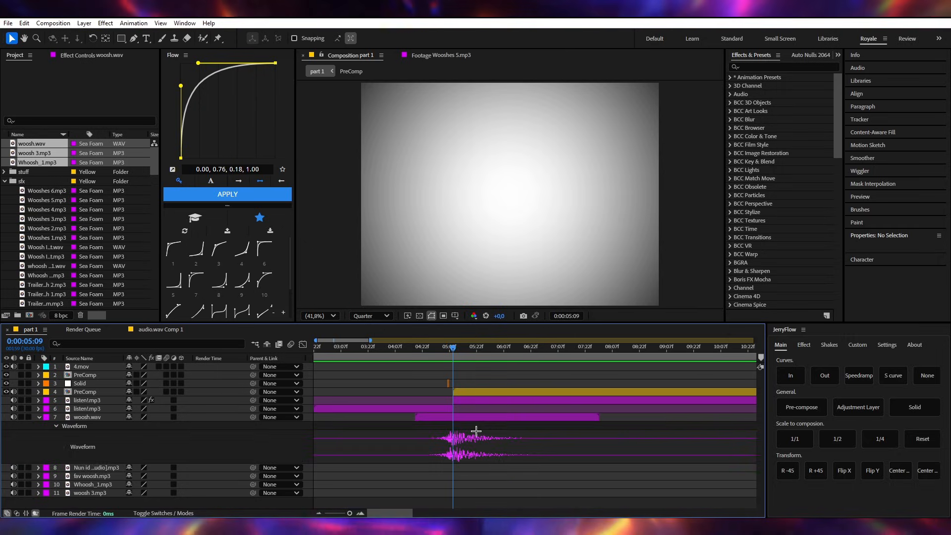
{"action": "key", "text": "u"}
- Play the timeline from just before woosh.wav to hear its timing, and return the current time to 0:00:05:09
{"action": "left_click_drag", "start_coordinate": [435, 350], "coordinate": [387, 354]}
{"action": "key", "text": "space"}
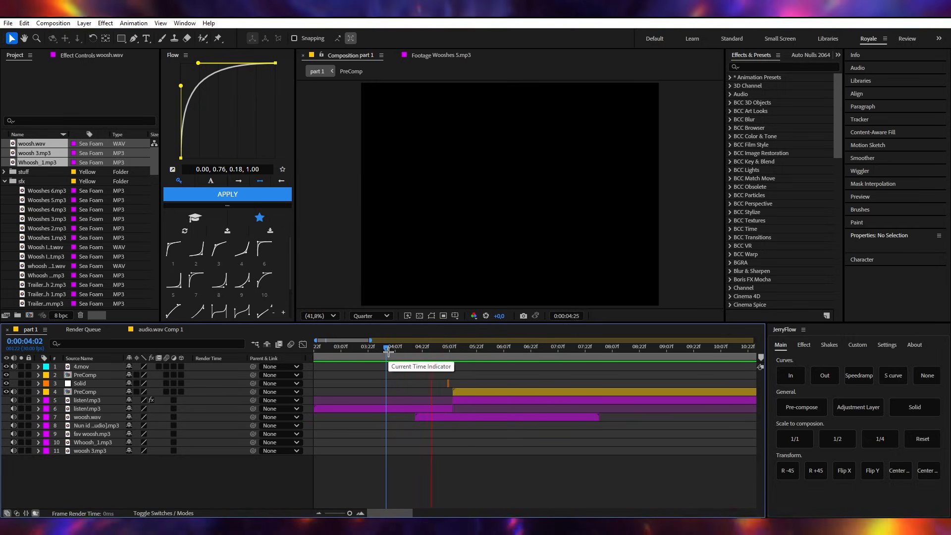
{"action": "left_click", "coordinate": [398, 351]}
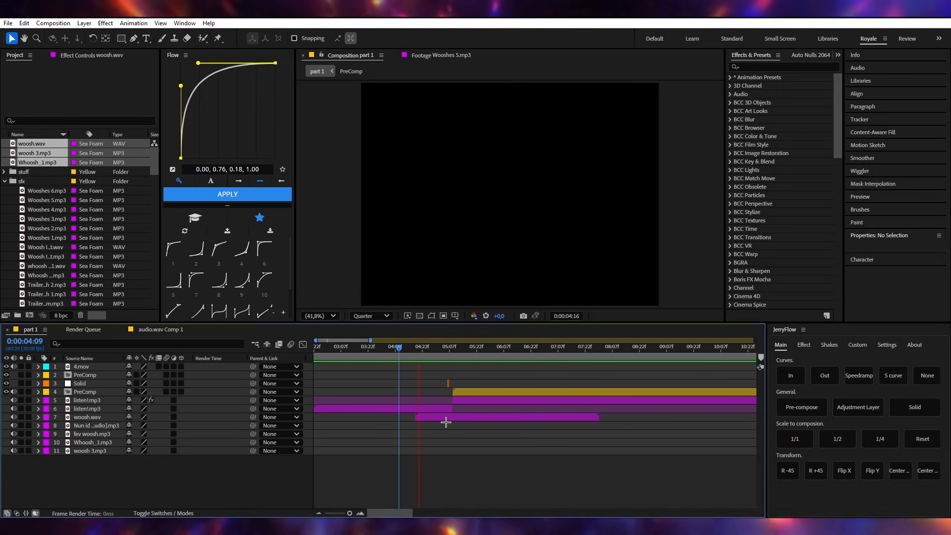
{"action": "key", "text": "space"}
{"action": "left_click_drag", "start_coordinate": [450, 348], "coordinate": [453, 348]}
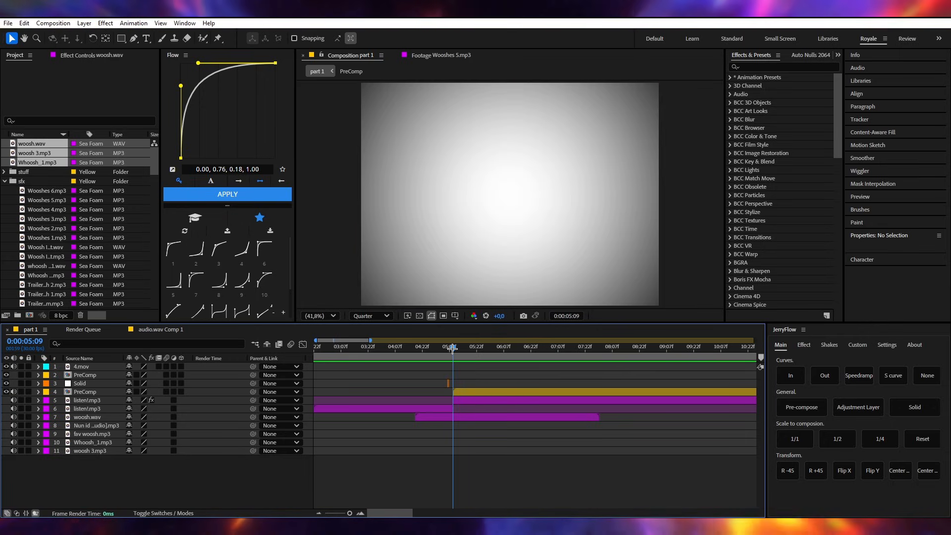
- Open the Fast Anime Movement Teleportation Bleach Sonido sound effect in the footage viewer to listen to it
{"action": "scroll", "coordinate": [472, 403], "scroll_direction": "down", "scroll_amount": 2}
{"action": "scroll", "coordinate": [410, 405], "scroll_direction": "down", "scroll_amount": 2}
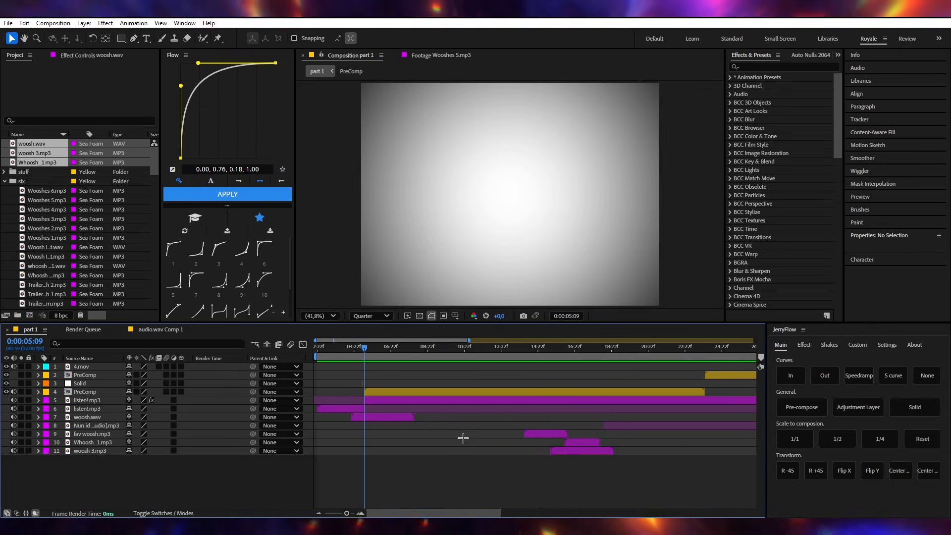
{"action": "left_click_drag", "start_coordinate": [444, 446], "coordinate": [340, 396]}
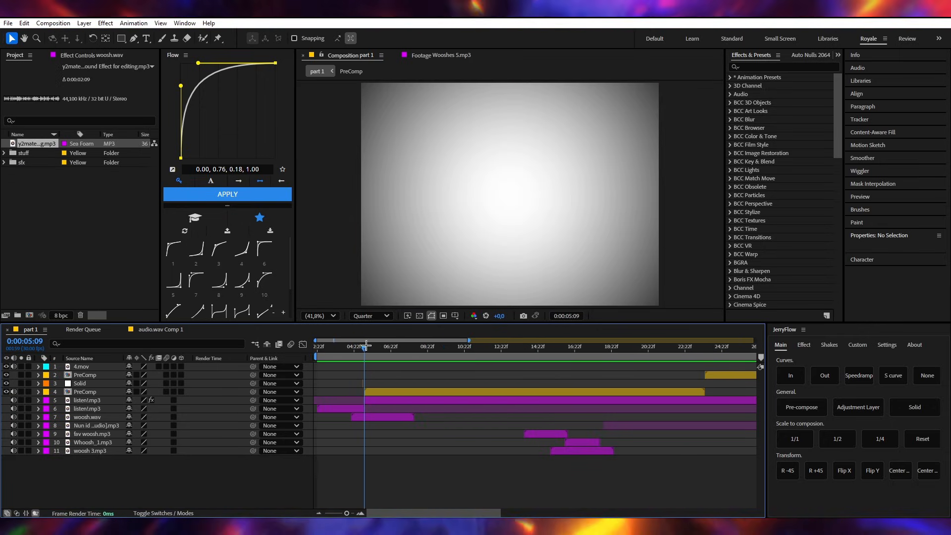
{"action": "mouse_move", "coordinate": [365, 346]}
{"action": "left_mouse_down"}
{"action": "mouse_move", "coordinate": [379, 341]}
{"action": "mouse_move", "coordinate": [369, 343]}
{"action": "left_mouse_up"}
{"action": "double_click", "coordinate": [36, 143]}
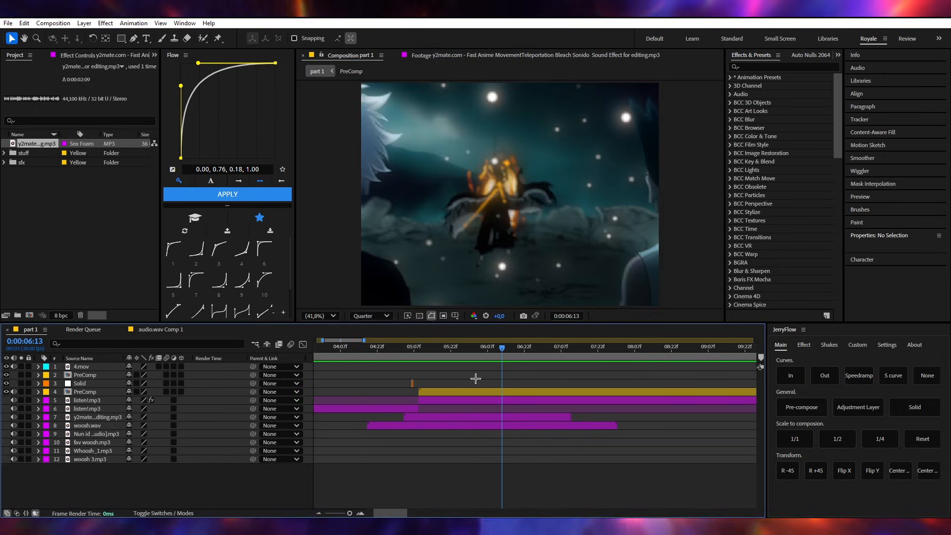
{"action": "scroll", "coordinate": [464, 409], "scroll_direction": "down", "scroll_amount": 1}
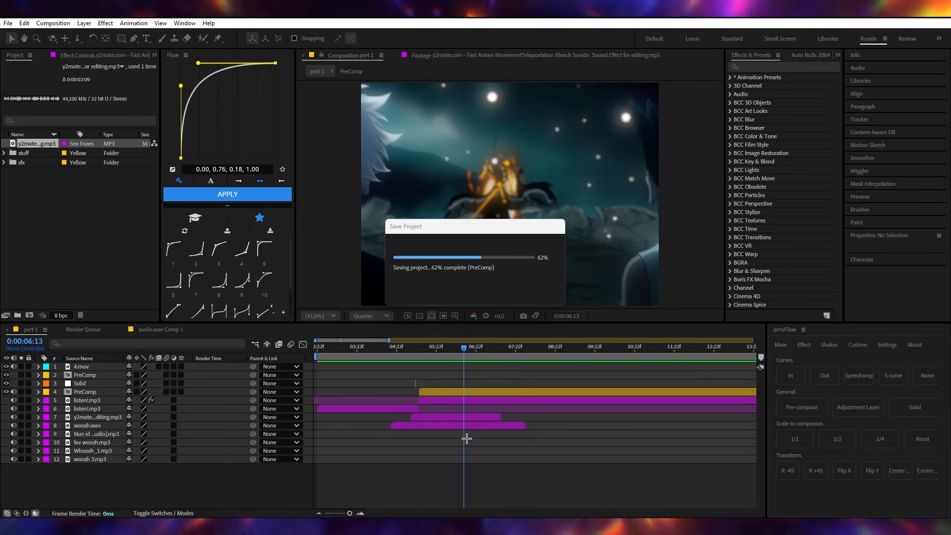
- Play back the timeline from before the PreComp start to hear the layered woosh sounds
{"action": "left_click", "coordinate": [385, 358]}
{"action": "mouse_move", "coordinate": [385, 358]}
{"action": "left_mouse_down"}
{"action": "mouse_move", "coordinate": [396, 358]}
{"action": "mouse_move", "coordinate": [377, 362]}
{"action": "left_mouse_up"}
{"action": "key", "text": "space"}
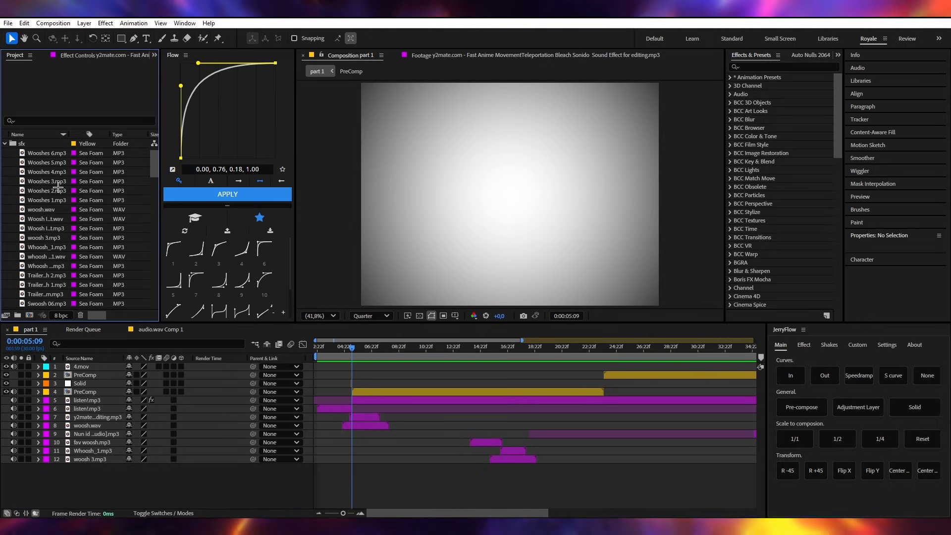
- Move the current time to 0:00:04:23 and open Reverse Boom.mp3 from the sfx folder to listen to it
{"action": "scroll", "coordinate": [336, 378], "scroll_direction": "up", "scroll_amount": 5}
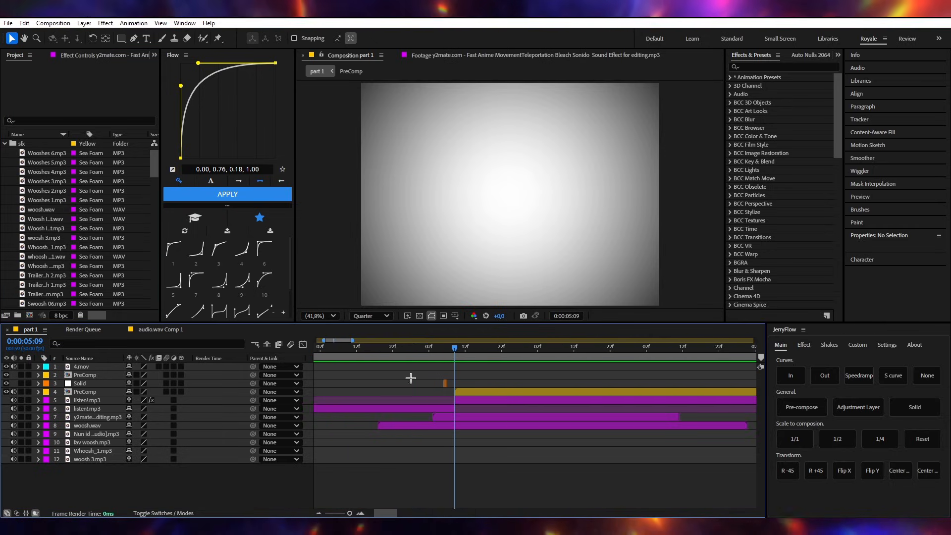
{"action": "left_click_drag", "start_coordinate": [444, 352], "coordinate": [396, 352]}
{"action": "scroll", "coordinate": [53, 202], "scroll_direction": "down", "scroll_amount": 5}
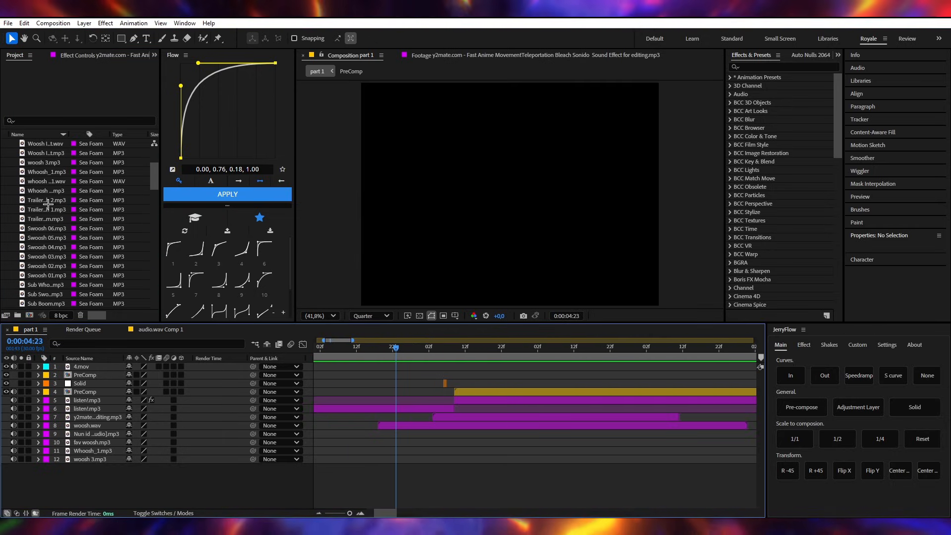
{"action": "scroll", "coordinate": [53, 202], "scroll_direction": "down", "scroll_amount": 4}
{"action": "scroll", "coordinate": [68, 236], "scroll_direction": "down", "scroll_amount": 4}
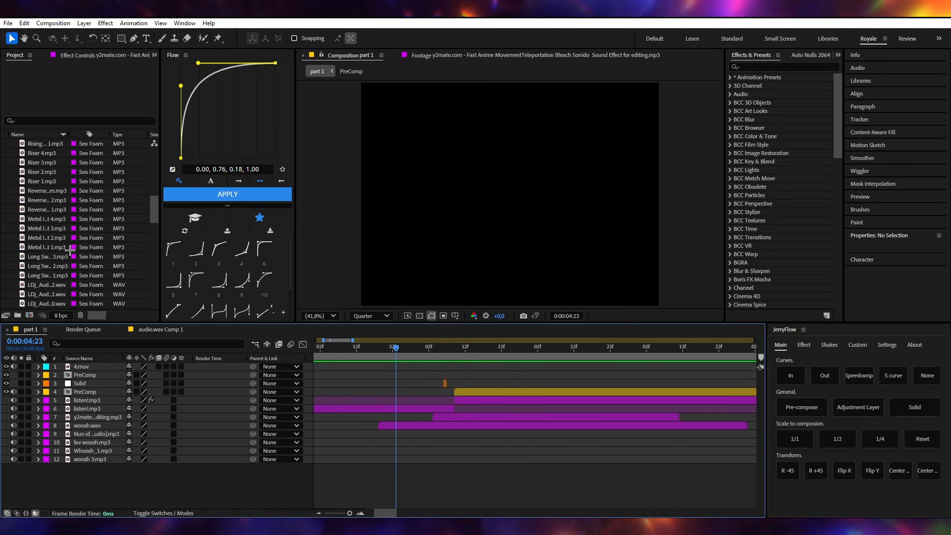
{"action": "double_click", "coordinate": [59, 210]}
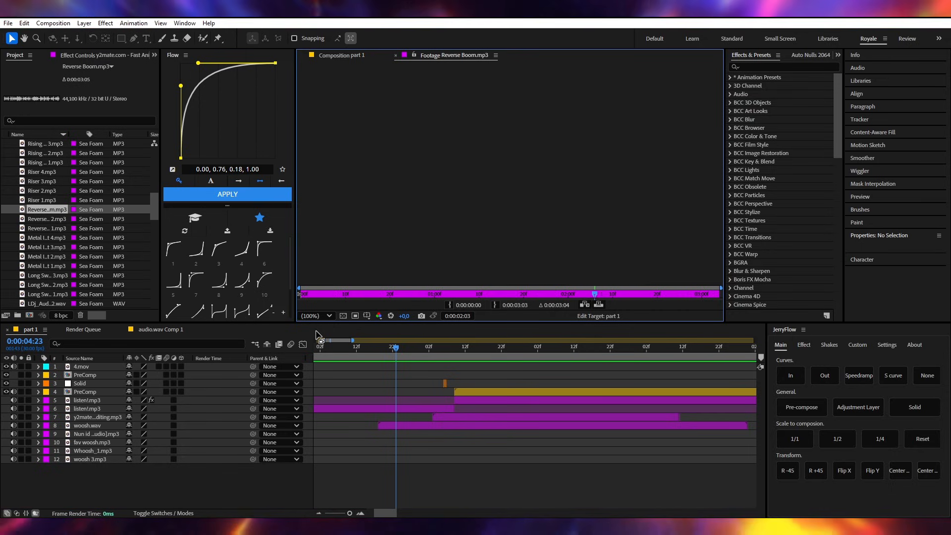
- Add Reverse Boom.mp3 to the timeline above the y2mate sound layer and set its audio level to -7 dB
{"action": "left_click_drag", "start_coordinate": [91, 208], "coordinate": [101, 418]}
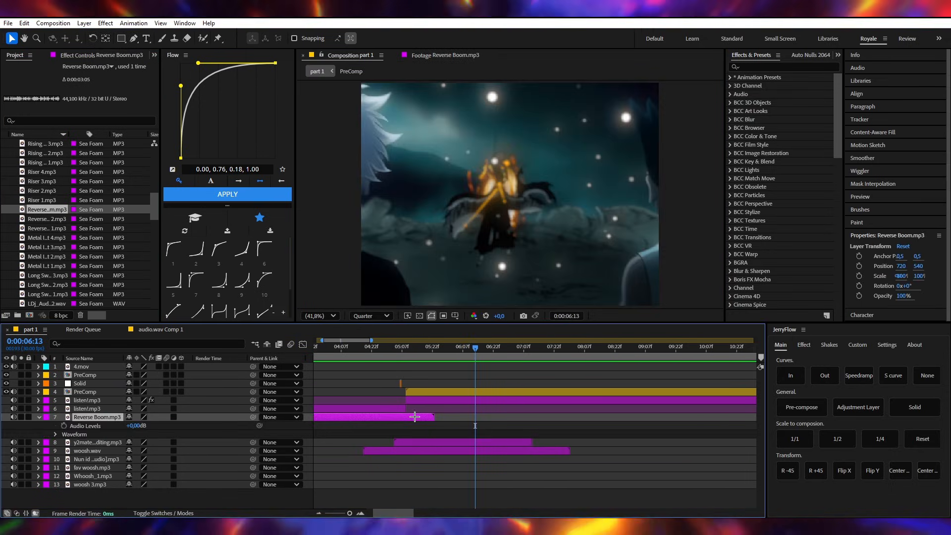
{"action": "scroll", "coordinate": [410, 419], "scroll_direction": "down", "scroll_amount": 3}
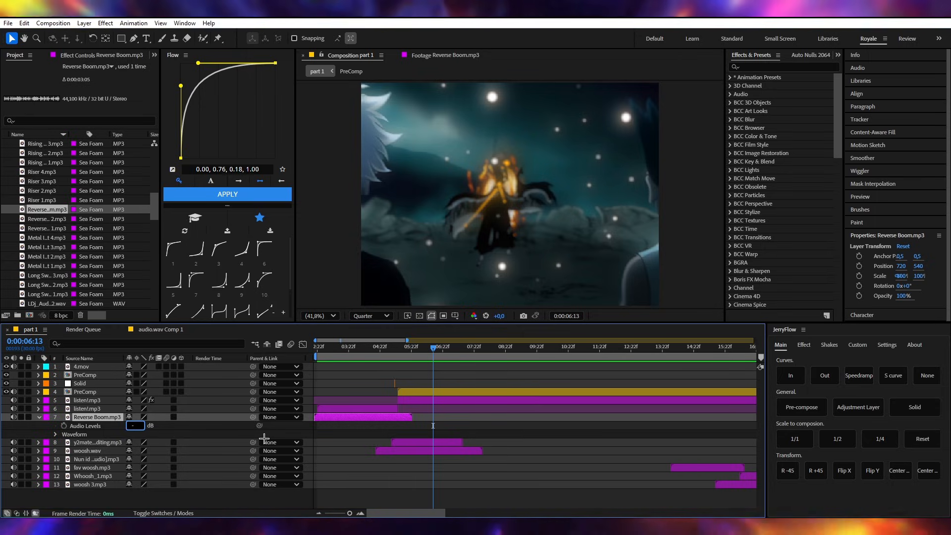
{"action": "left_click", "coordinate": [360, 488]}
- Play the composition from its start at 0:00:02:22, and set the Reverse Boom.mp3 audio level to -12 dB
{"action": "left_click_drag", "start_coordinate": [348, 346], "coordinate": [239, 348]}
{"action": "key", "text": "space"}
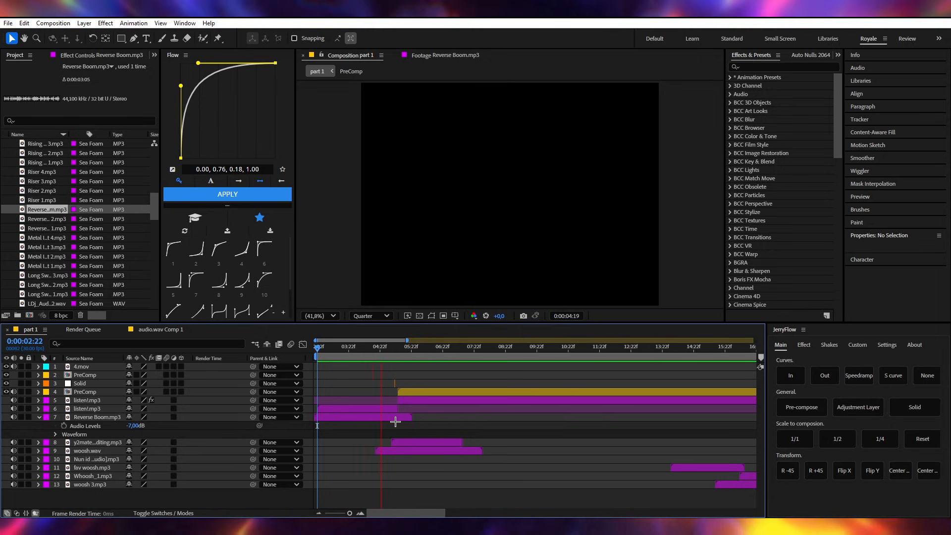
{"action": "key", "text": "space"}
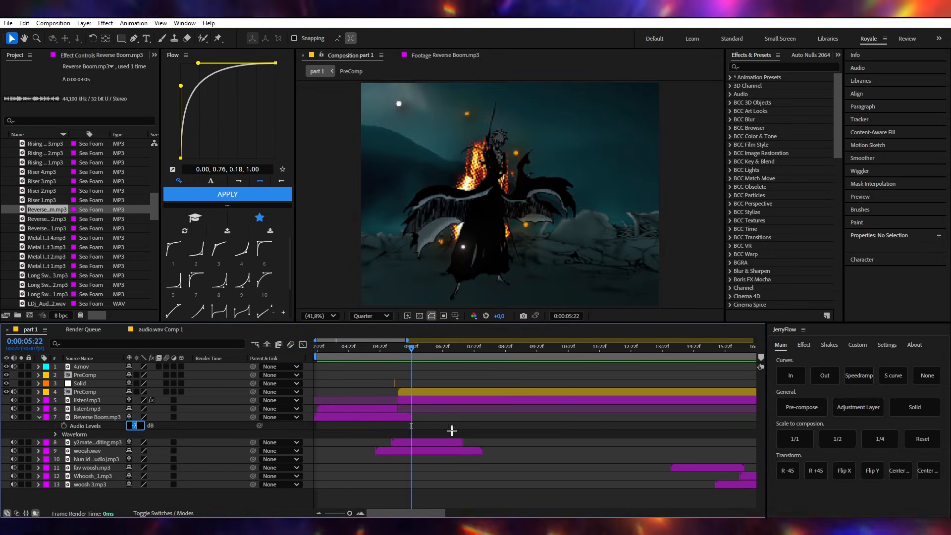
{"action": "key", "text": "Return"}
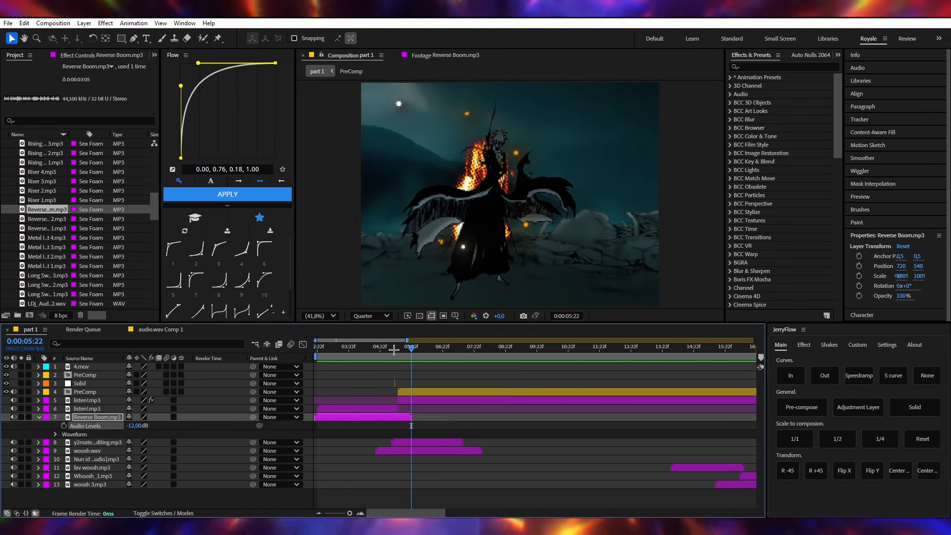
- Collapse the Reverse Boom.mp3 layer's properties and play the timeline from 0:00:03:26 to check the sound mix
{"action": "left_click", "coordinate": [354, 349]}
{"action": "left_click", "coordinate": [443, 380]}
{"action": "key", "text": "u"}
{"action": "key", "text": "space"}
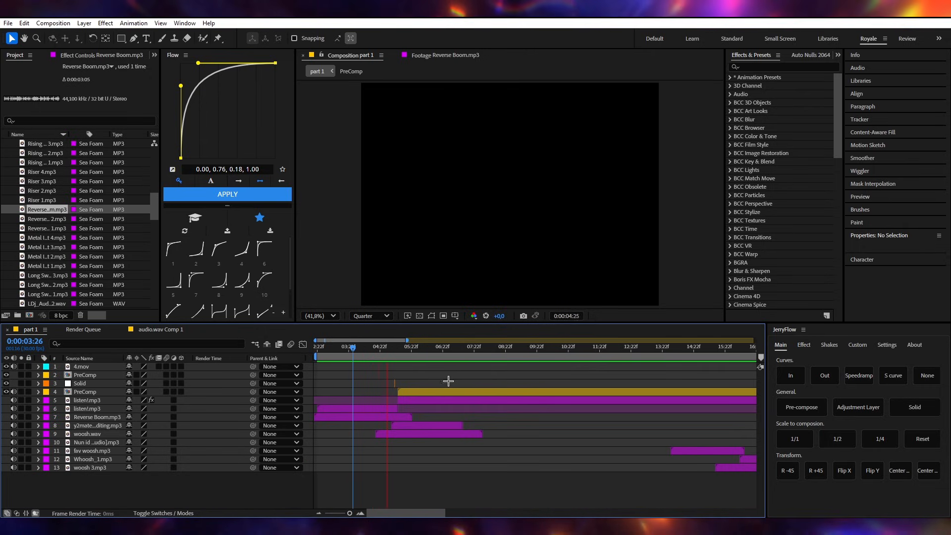
- Add Cinematic Hit 3.mp3 above the Reverse Boom.mp3 layer with its hit at 0:00:05:09, and play from 0:00:04:18
{"action": "scroll", "coordinate": [389, 364], "scroll_direction": "up", "scroll_amount": 1}
{"action": "left_click", "coordinate": [406, 351]}
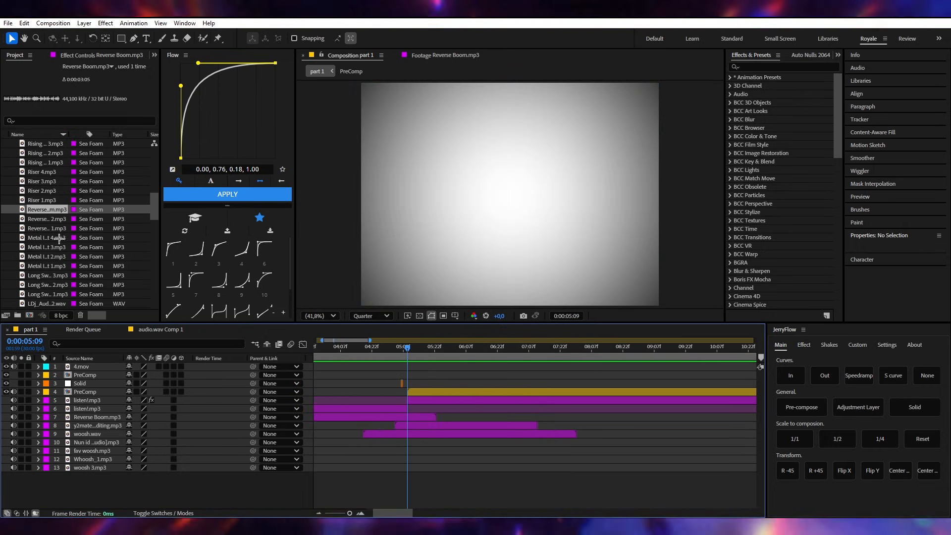
{"action": "scroll", "coordinate": [58, 238], "scroll_direction": "down", "scroll_amount": 2}
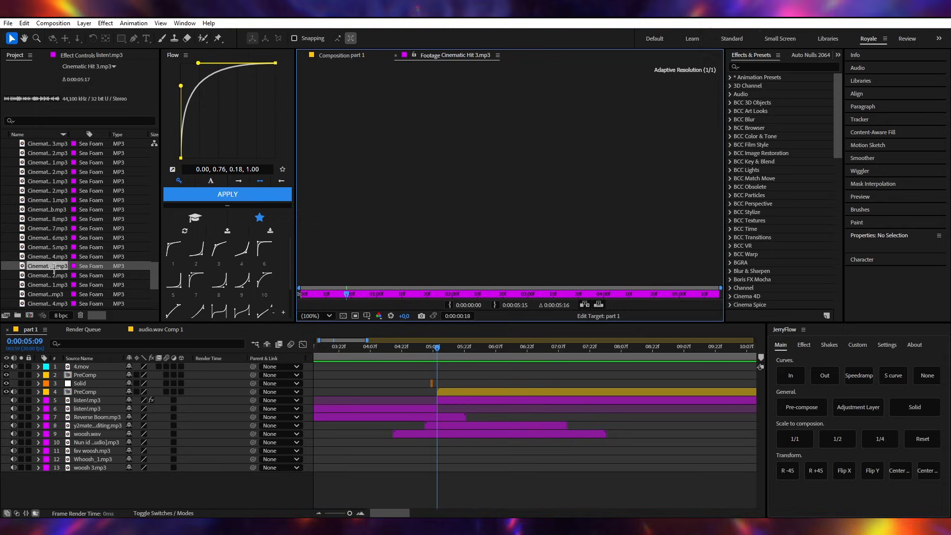
{"action": "left_click_drag", "start_coordinate": [54, 268], "coordinate": [463, 418]}
{"action": "key", "text": "l"}
{"action": "key", "text": "l"}
{"action": "left_click", "coordinate": [463, 426]}
{"action": "left_click", "coordinate": [392, 352]}
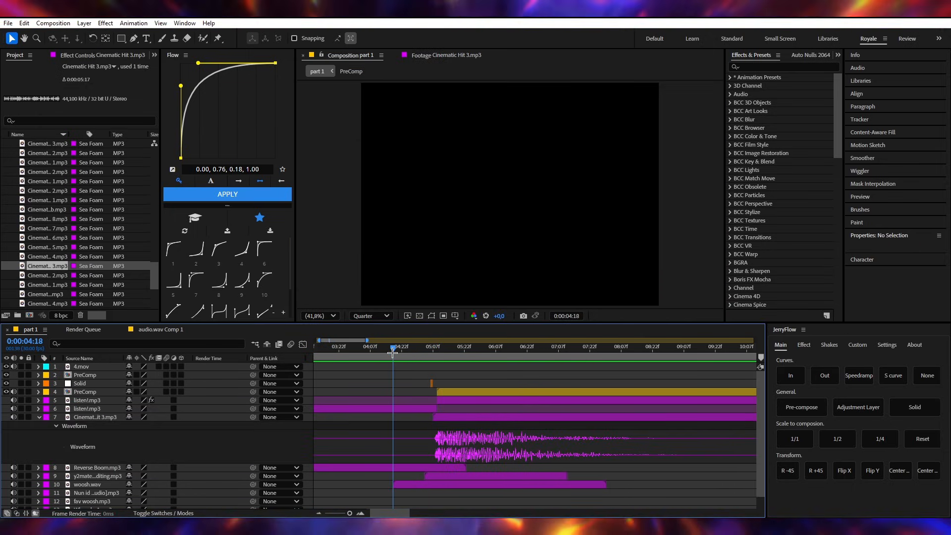
{"action": "key", "text": "space"}
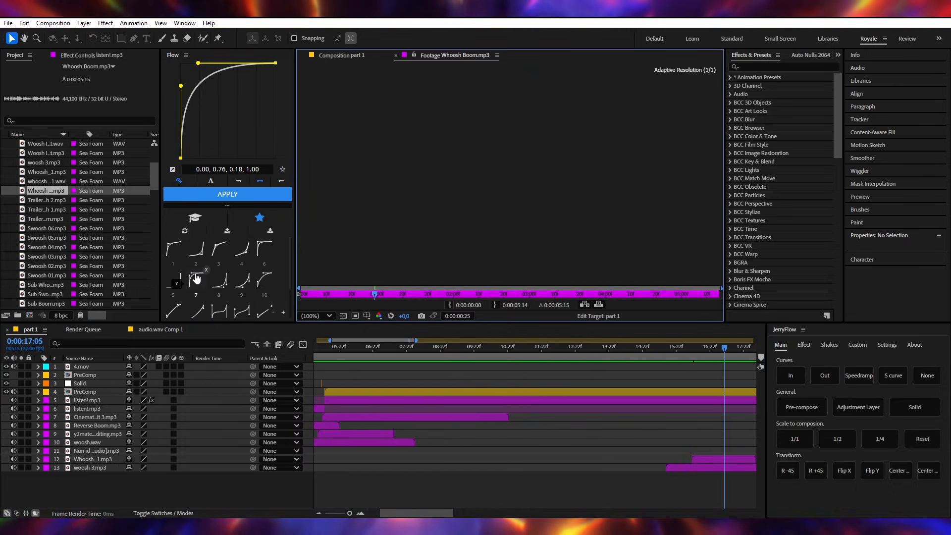
- Add Whoosh Boom.mp3 above the Cinematic Hit 3.mp3 layer with its peak near 0:00:07:01, and play from 0:00:06:06
{"action": "left_click_drag", "start_coordinate": [55, 191], "coordinate": [99, 415]}
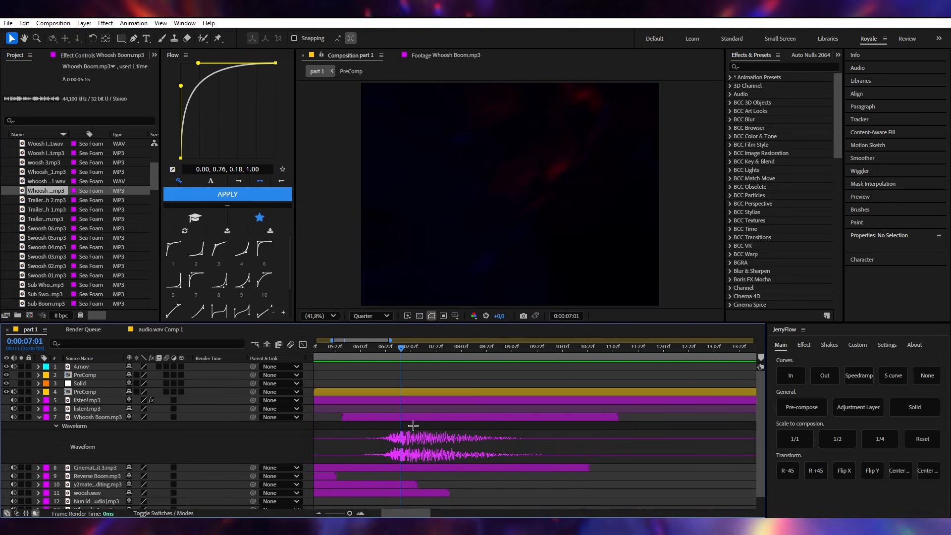
{"action": "scroll", "coordinate": [406, 380], "scroll_direction": "down", "scroll_amount": 1}
{"action": "left_click", "coordinate": [382, 349]}
{"action": "key", "text": "space"}
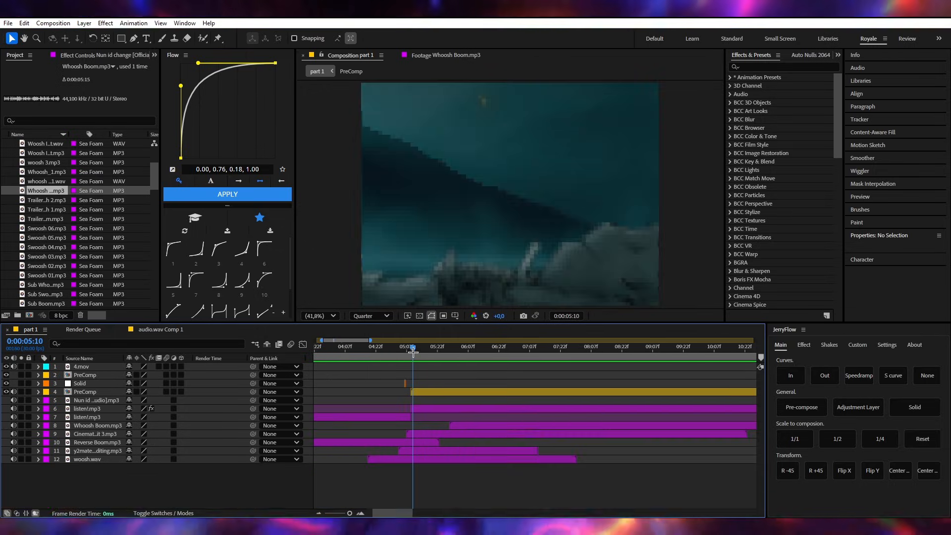
- Show the waveform of the y2mate sound layer and shift the layer earlier so its sound burst begins at 0:00:05:09
{"action": "left_click", "coordinate": [412, 348]}
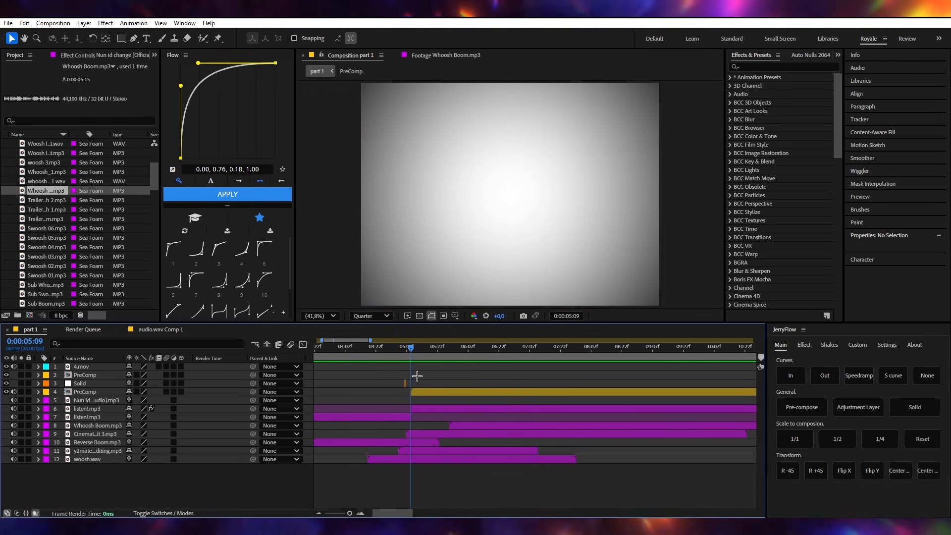
{"action": "left_click", "coordinate": [424, 446]}
{"action": "left_click", "coordinate": [425, 450]}
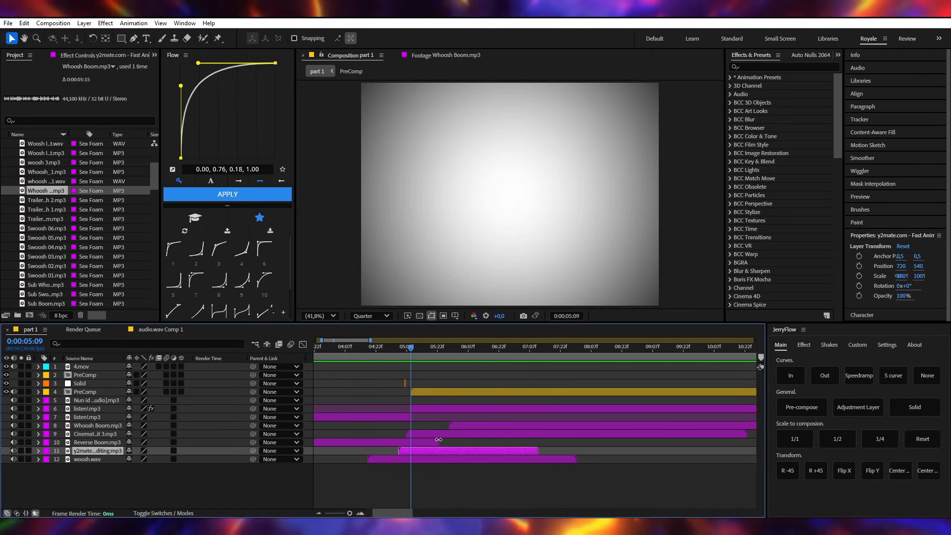
{"action": "left_click", "coordinate": [438, 441]}
{"action": "key", "text": "space"}
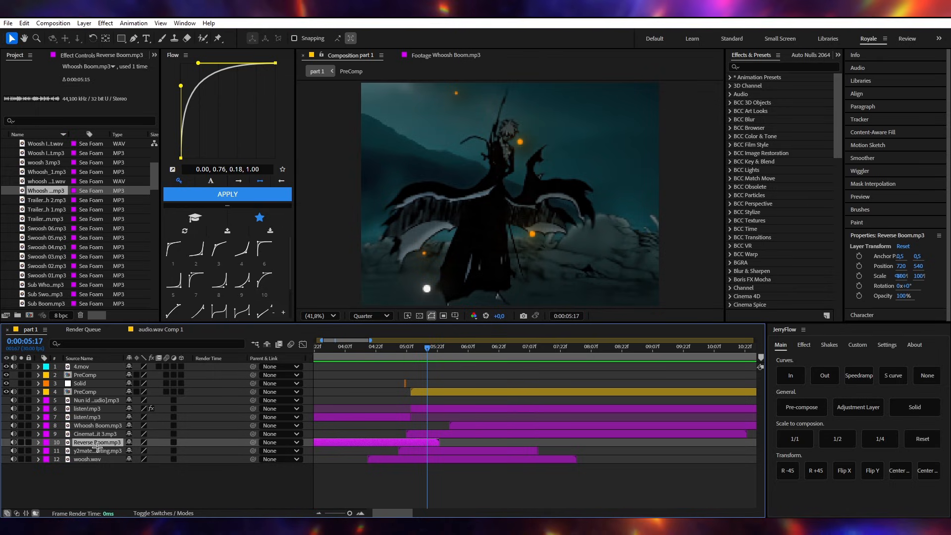
{"action": "left_click", "coordinate": [180, 448]}
{"action": "key", "text": "l"}
{"action": "key", "text": "l"}
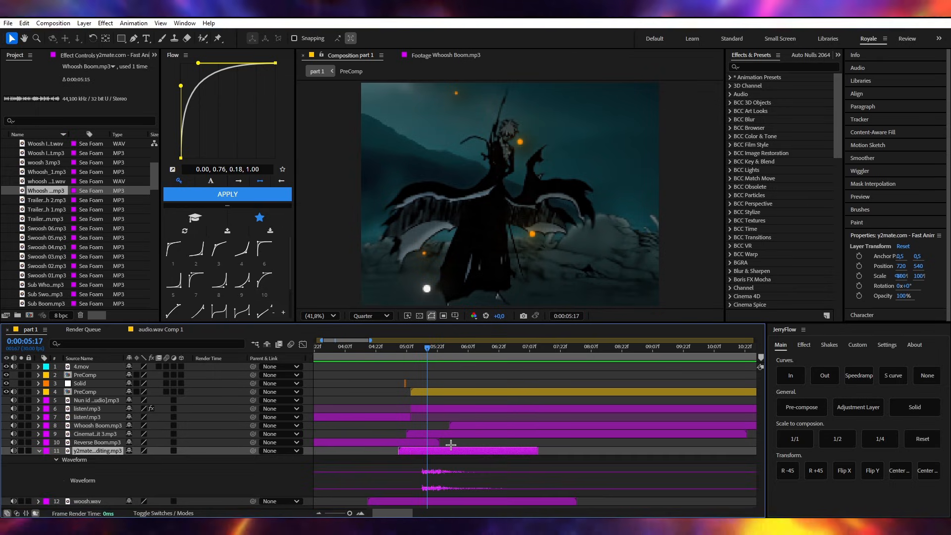
{"action": "scroll", "coordinate": [395, 393], "scroll_direction": "up", "scroll_amount": 1}
{"action": "left_click", "coordinate": [425, 357]}
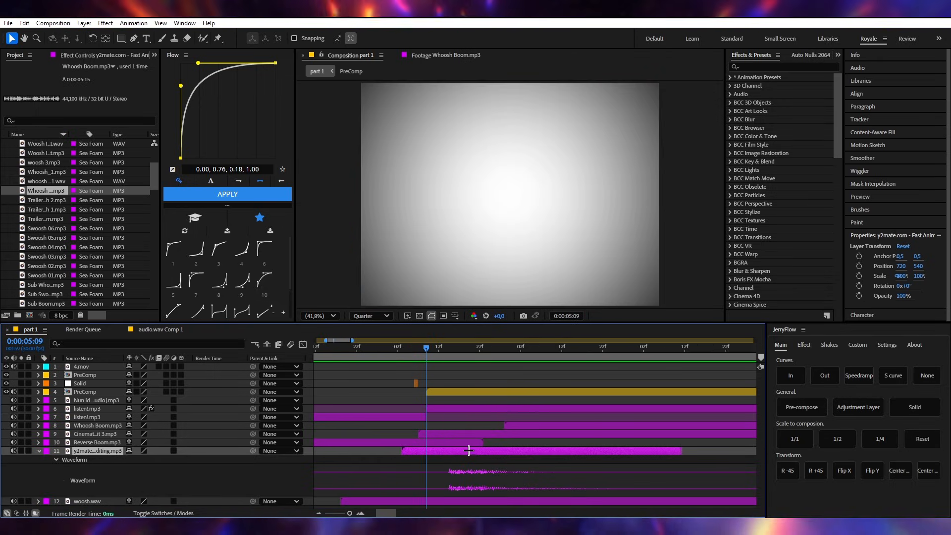
{"action": "left_click_drag", "start_coordinate": [468, 451], "coordinate": [445, 449]}
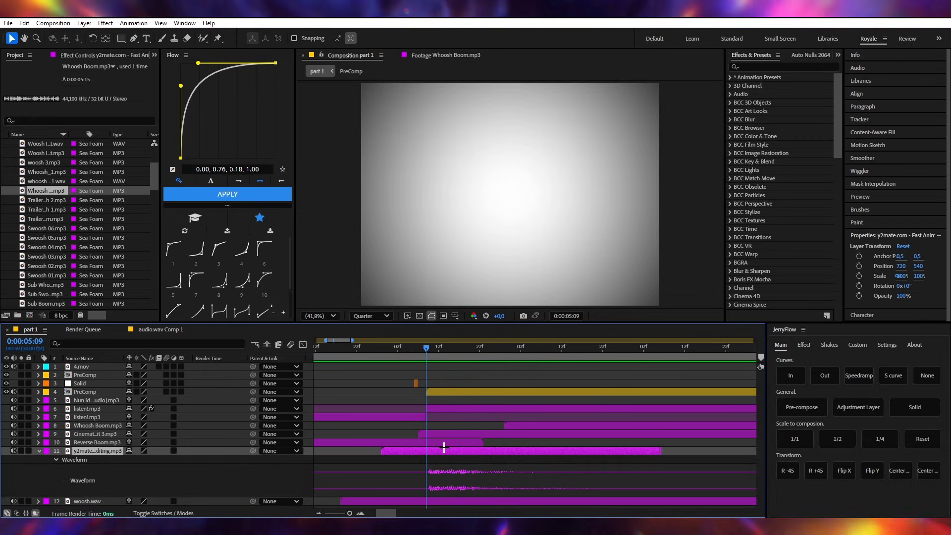
- Show the y2mate sound layer's audio levels and play the timeline from 0:00:03:23 to check the new timing
{"action": "key", "text": "l"}
{"action": "left_click", "coordinate": [415, 376]}
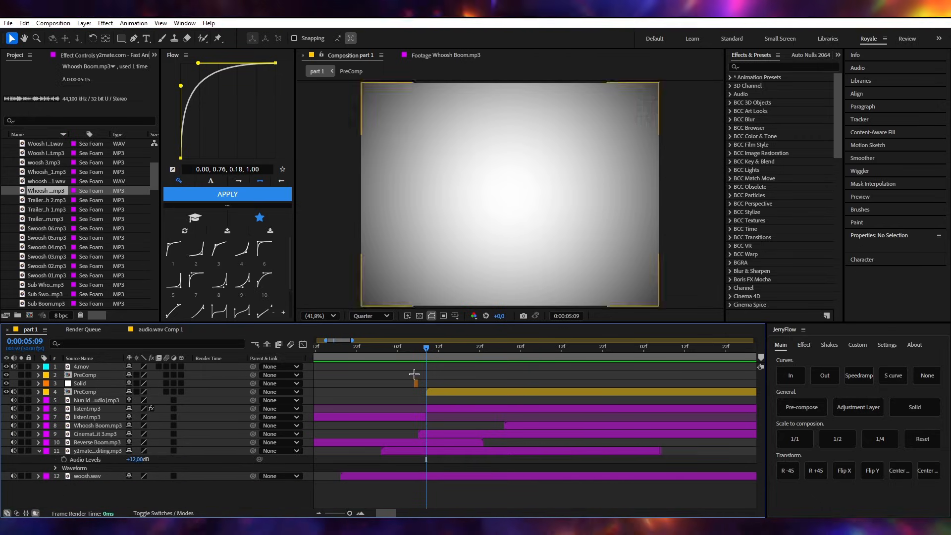
{"action": "left_click_drag", "start_coordinate": [415, 357], "coordinate": [305, 359]}
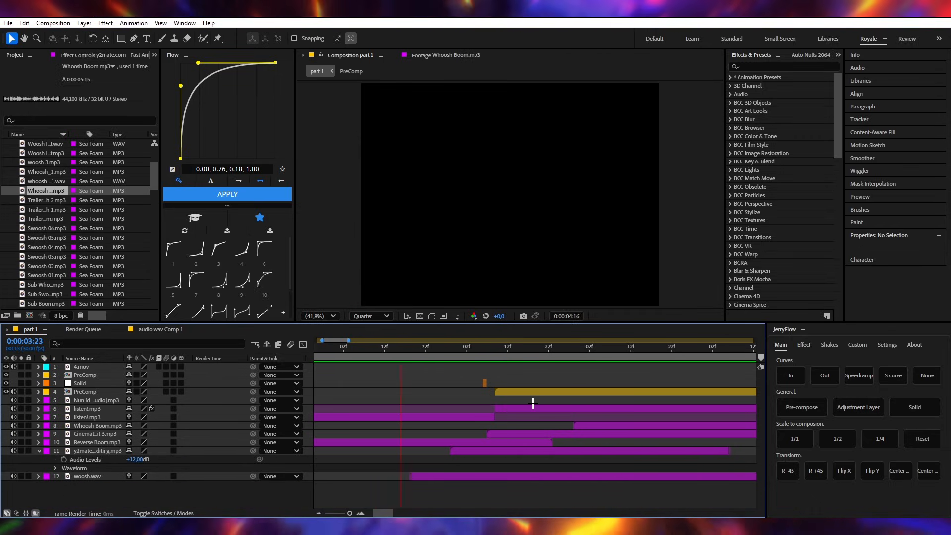
{"action": "key", "text": "space"}
{"action": "key", "text": "minus"}
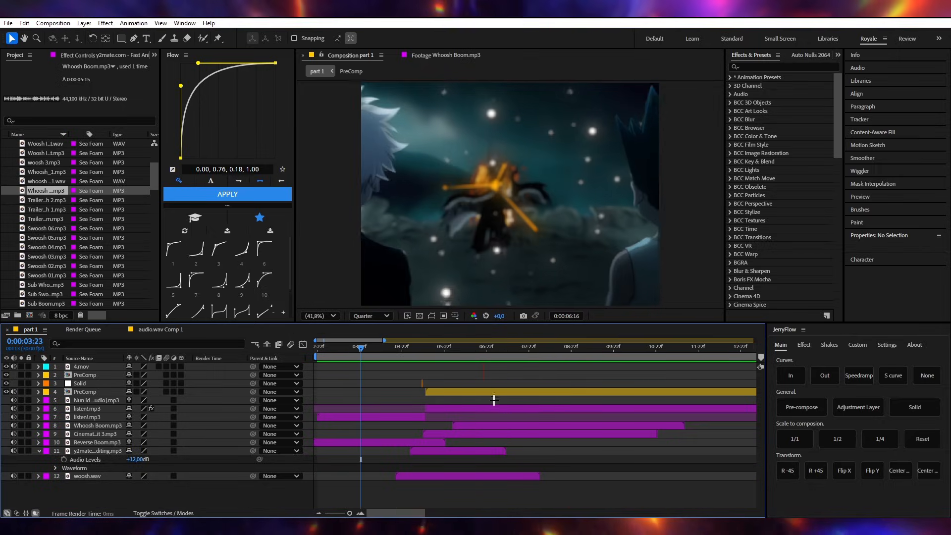
- Collapse the y2mate sound layer's properties and play the composition from its start at 0:00:02:22
{"action": "left_click", "coordinate": [395, 350]}
{"action": "key", "text": "l"}
{"action": "key", "text": "minus"}
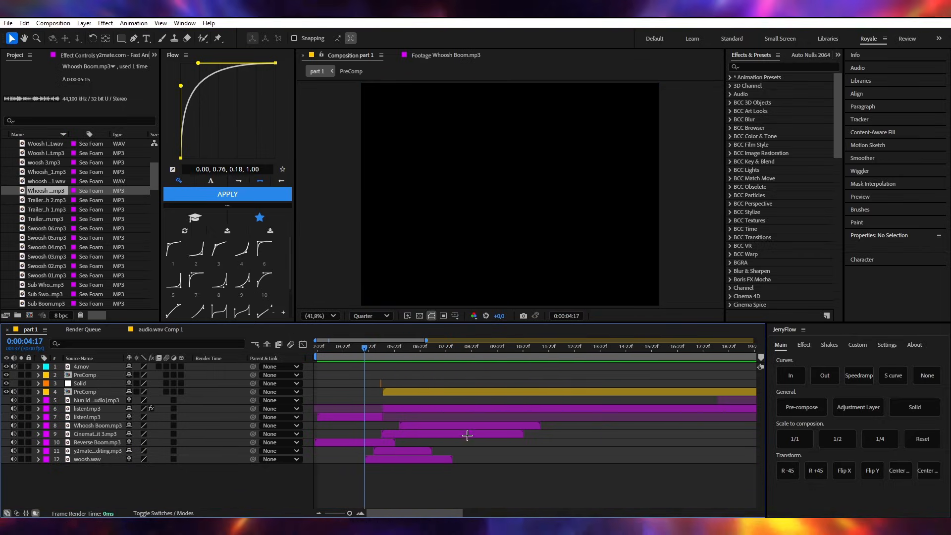
{"action": "left_click_drag", "start_coordinate": [350, 351], "coordinate": [312, 367]}
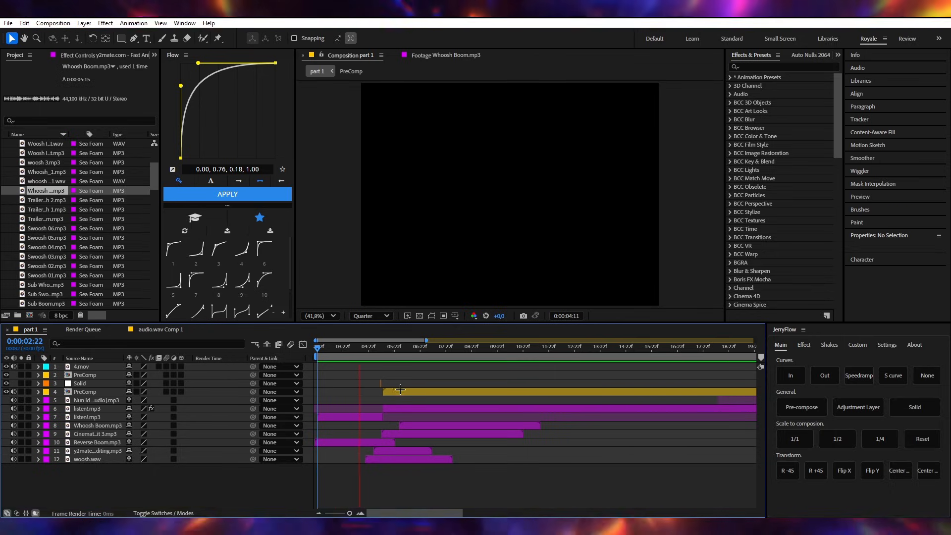
- Import kira electric impacts.wav and the Electricity Sound Effect MP3 into the project and add both to the timeline
{"action": "mouse_move", "coordinate": [375, 350]}
{"action": "left_mouse_down"}
{"action": "mouse_move", "coordinate": [416, 348]}
{"action": "mouse_move", "coordinate": [437, 332]}
{"action": "mouse_move", "coordinate": [363, 349]}
{"action": "mouse_move", "coordinate": [387, 346]}
{"action": "left_mouse_up"}
{"action": "key", "text": "equal"}
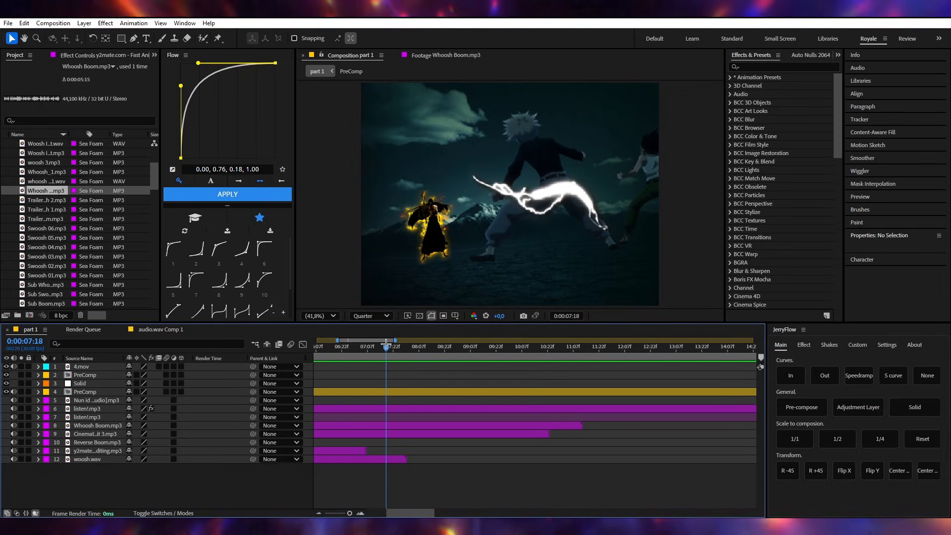
{"action": "scroll", "coordinate": [84, 265], "scroll_direction": "up", "scroll_amount": 5}
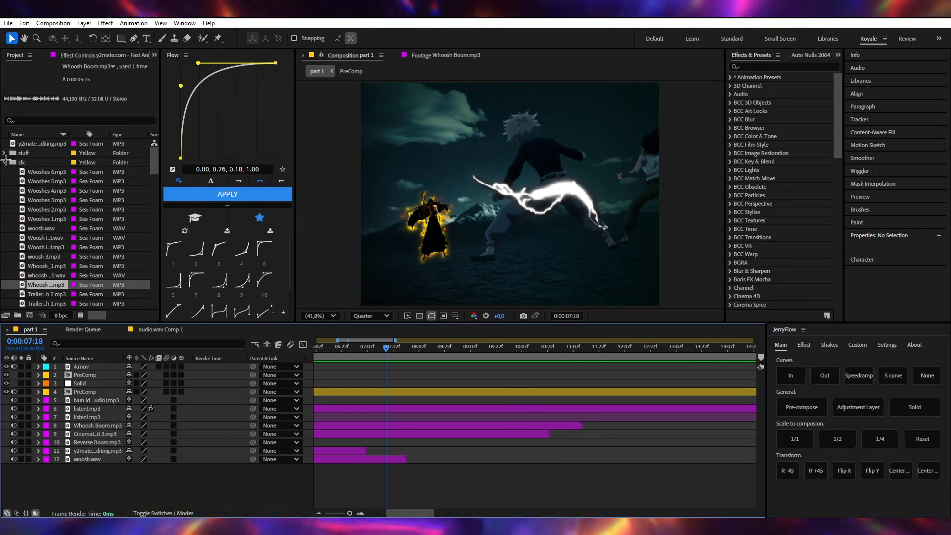
{"action": "left_click", "coordinate": [24, 143]}
{"action": "key", "text": "ctrl+i"}
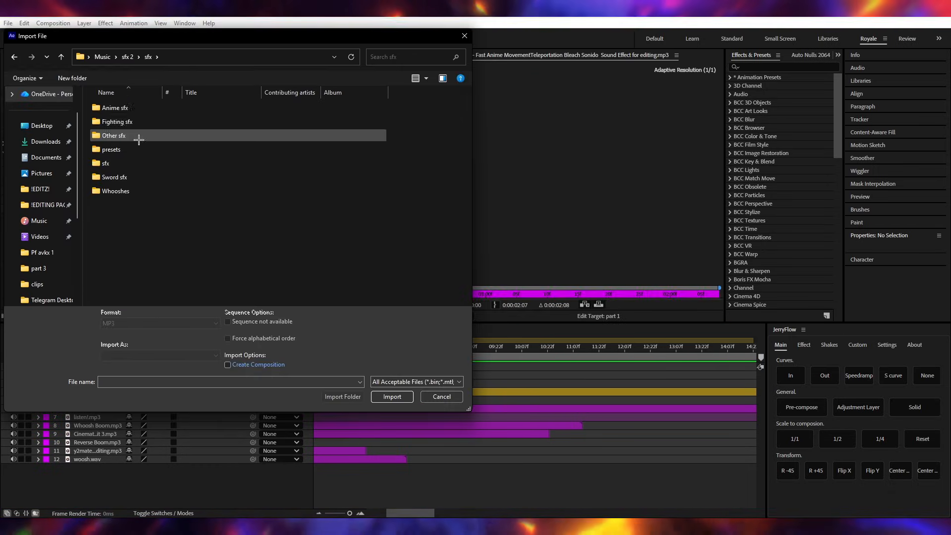
{"action": "left_click_drag", "start_coordinate": [42, 304], "coordinate": [77, 467]}
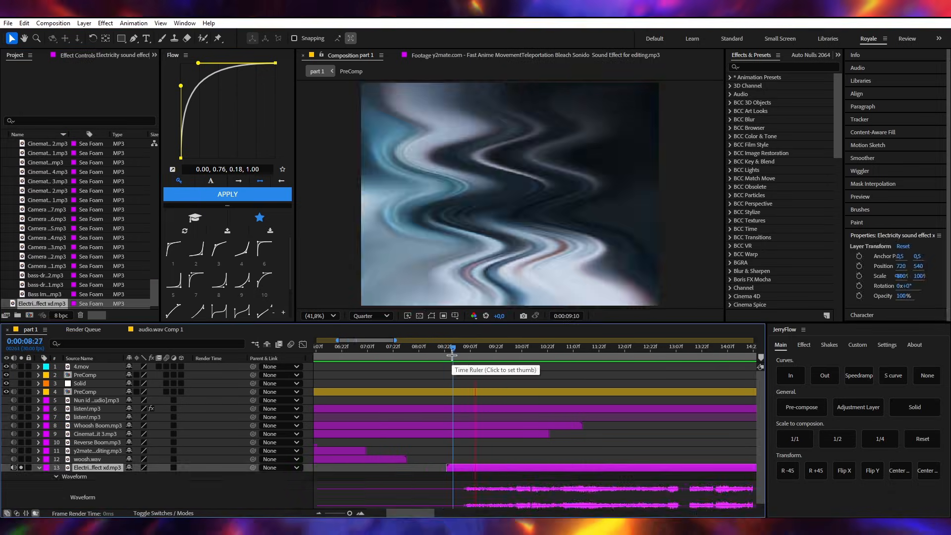
{"action": "key", "text": "ctrl+i"}
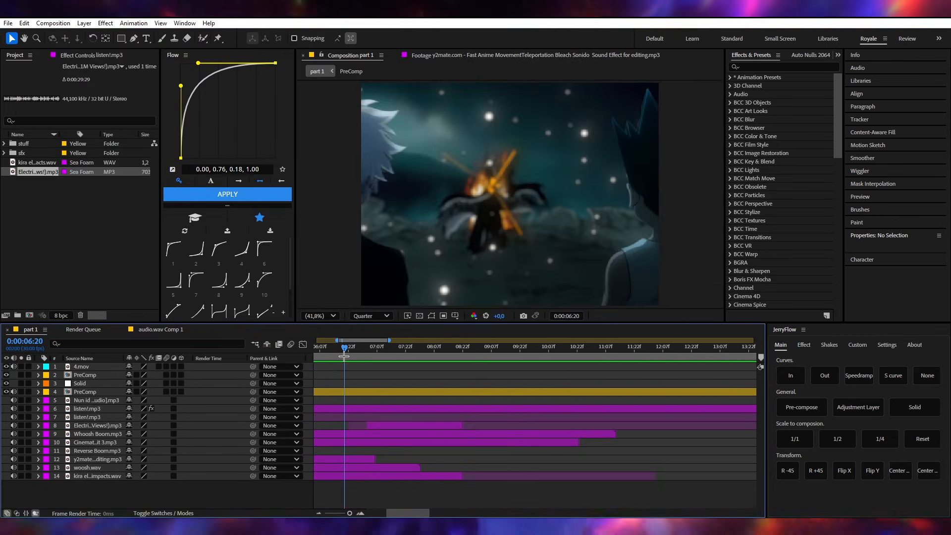
- Play the timeline from 0:00:06:20 and delete the Electricity Sound Effect layer
{"action": "key", "text": "space"}
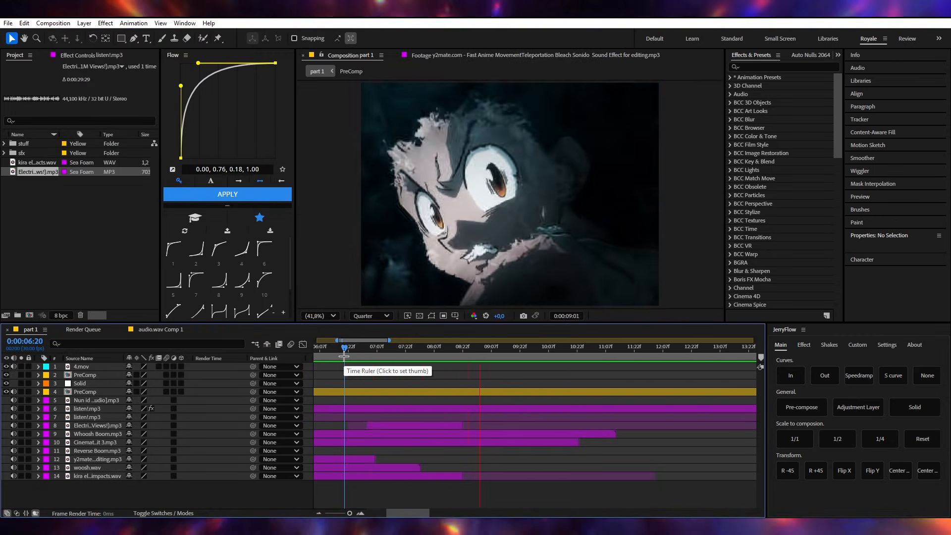
{"action": "left_click", "coordinate": [382, 424]}
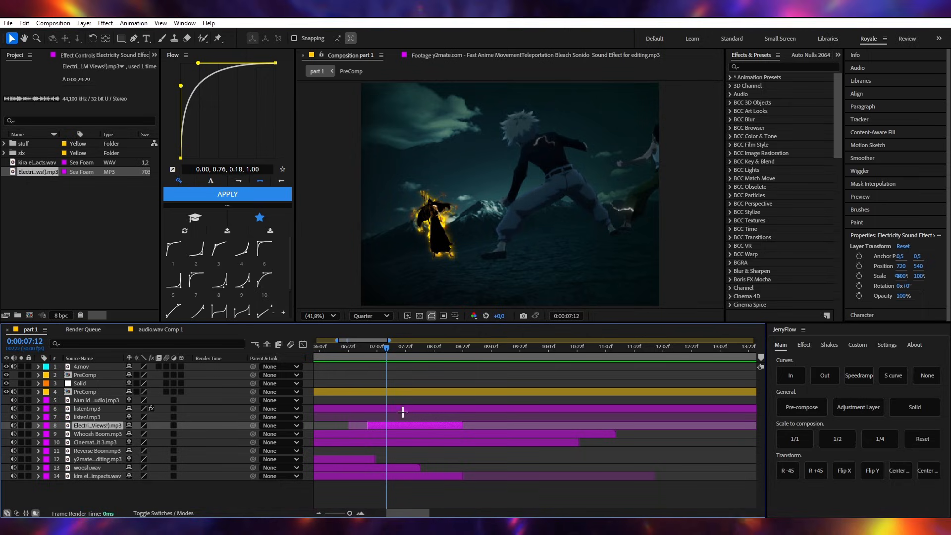
{"action": "left_click", "coordinate": [367, 349]}
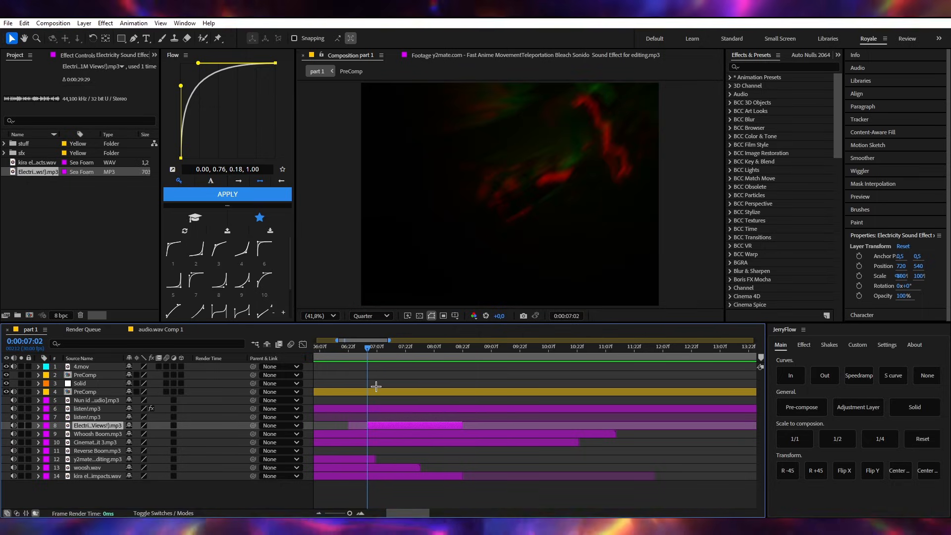
{"action": "key", "text": "Delete"}
- Switch to the browser and look through YouTube's "electricity sound effect" results for a replacement sound
{"action": "key", "text": "alt+Tab"}
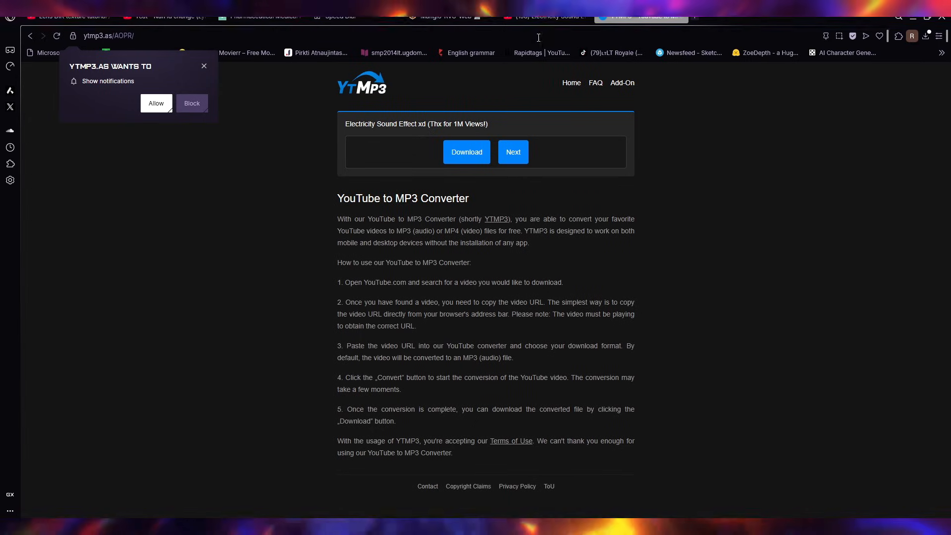
{"action": "left_click", "coordinate": [543, 19]}
{"action": "key", "text": "alt+Left"}
{"action": "scroll", "coordinate": [189, 317], "scroll_direction": "up", "scroll_amount": 15}
{"action": "scroll", "coordinate": [186, 292], "scroll_direction": "down", "scroll_amount": 10}
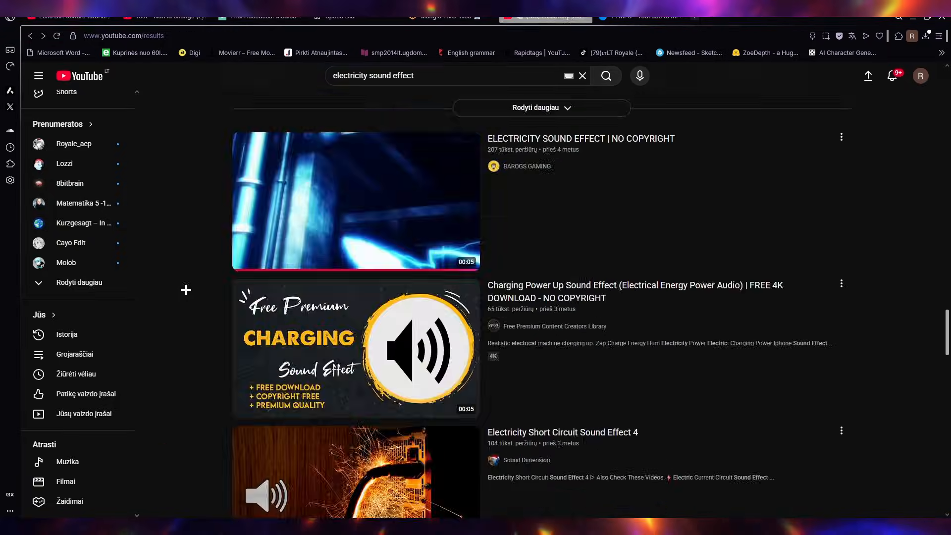
{"action": "left_click", "coordinate": [248, 317]}
{"action": "key", "text": "alt+Left"}
{"action": "scroll", "coordinate": [297, 337], "scroll_direction": "down", "scroll_amount": 20}
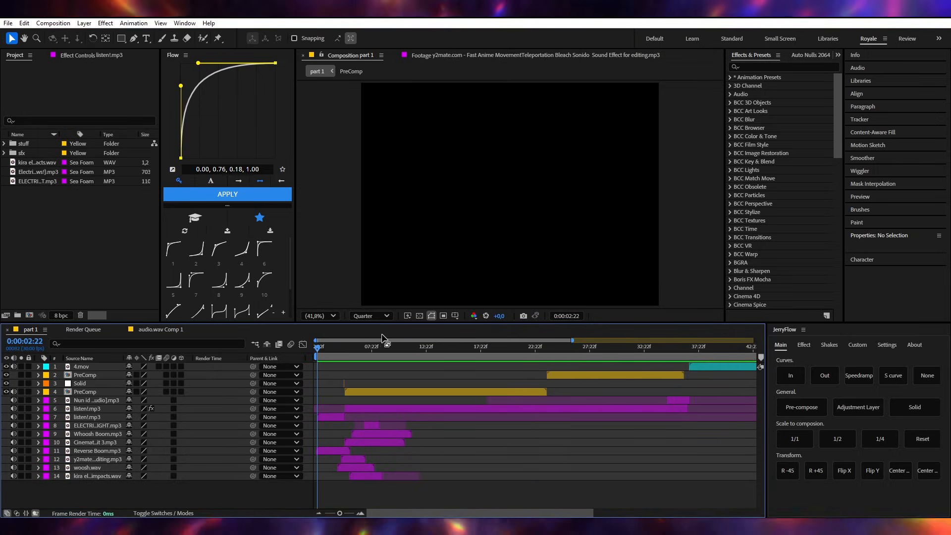
- Play the After Effects timeline from 0:00:06:22 to 0:00:09:03 to check the replacement electricity sound
{"action": "scroll", "coordinate": [381, 339], "scroll_direction": "up", "scroll_amount": 1}
{"action": "scroll", "coordinate": [352, 370], "scroll_direction": "up", "scroll_amount": 1}
{"action": "left_click_drag", "start_coordinate": [346, 348], "coordinate": [329, 348]}
{"action": "scroll", "coordinate": [425, 434], "scroll_direction": "left", "scroll_amount": 1}
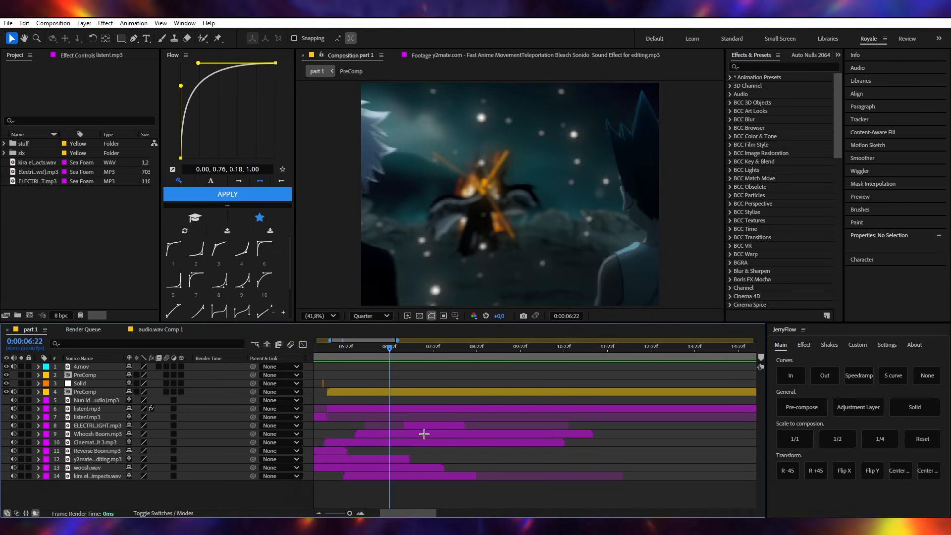
{"action": "key", "text": "space"}
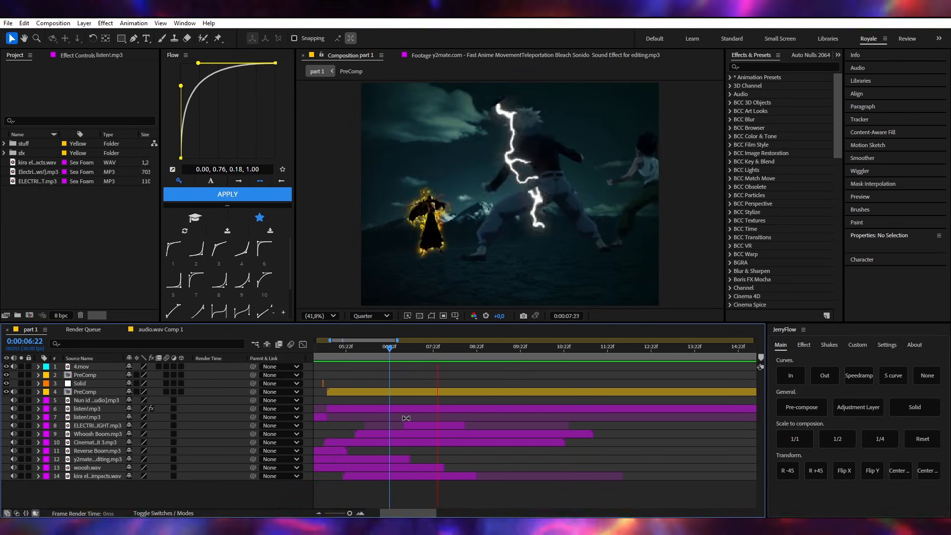
{"action": "key", "text": "space"}
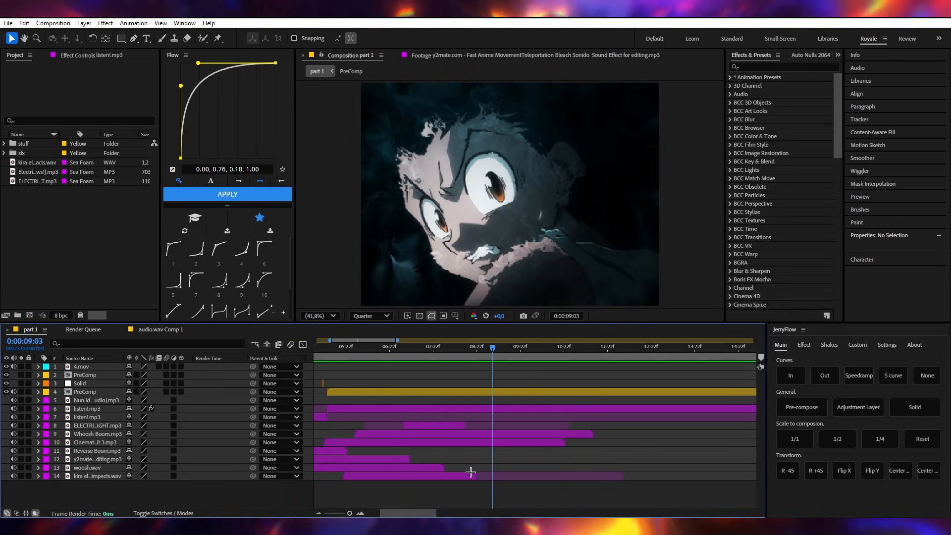
- Show the waveform of the kira electric impacts.wav layer and move the current time to its end at 0:00:08:22
{"action": "left_click", "coordinate": [473, 475]}
{"action": "key", "text": "l"}
{"action": "key", "text": "l"}
{"action": "scroll", "coordinate": [482, 456], "scroll_direction": "down", "scroll_amount": 1}
{"action": "left_click", "coordinate": [481, 446]}
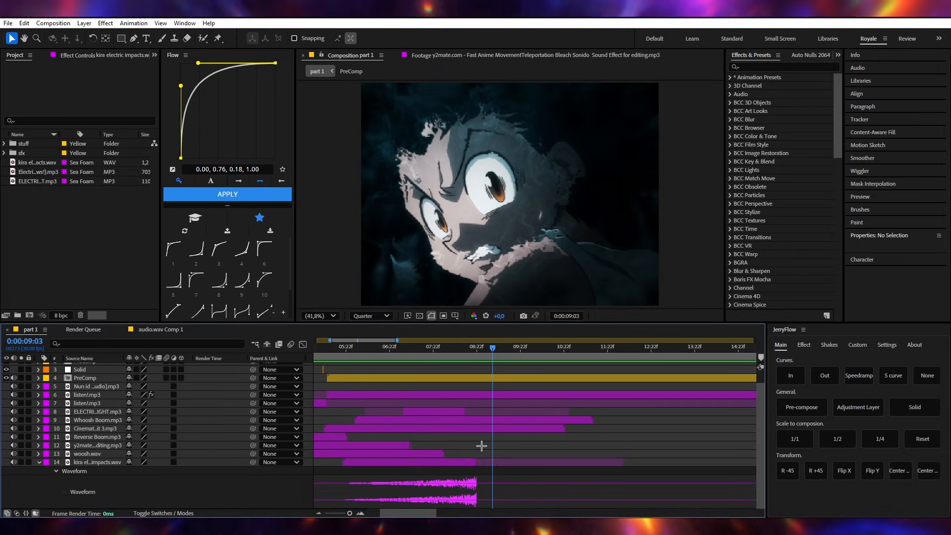
{"action": "left_click", "coordinate": [474, 354]}
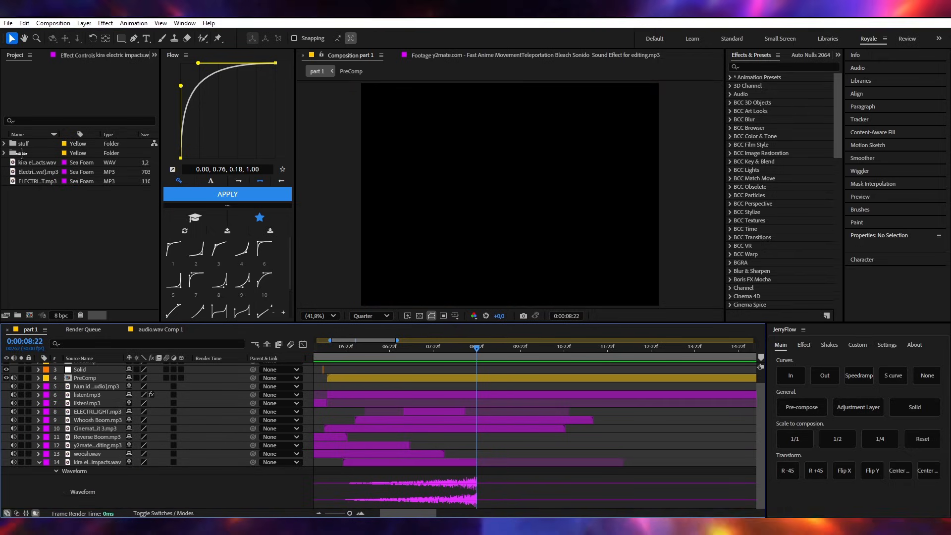
- Add Wooshes 1.mp3 from the sfx folder above the kira electric impacts.wav layer, aligning its waveform peak with 0:00:08:22
{"action": "left_click", "coordinate": [3, 153]}
{"action": "left_click_drag", "start_coordinate": [46, 172], "coordinate": [79, 460]}
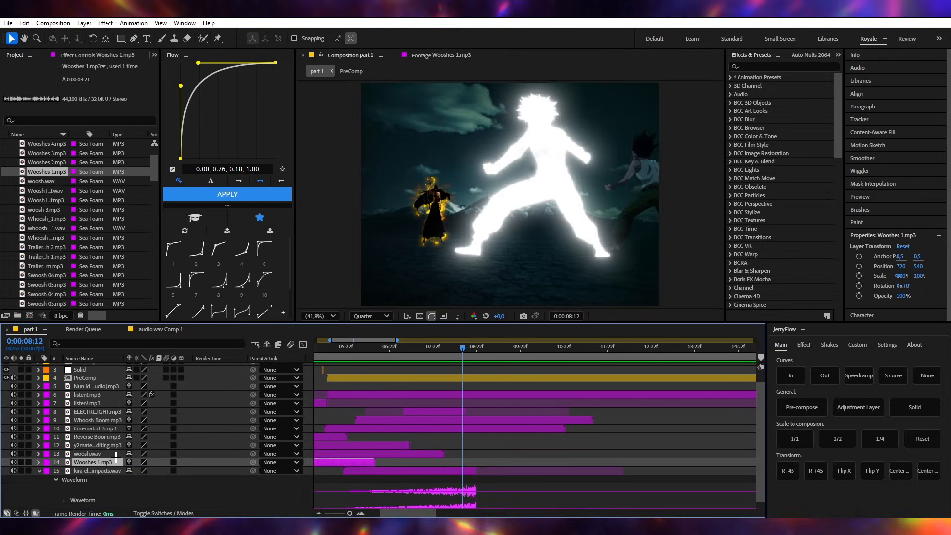
{"action": "scroll", "coordinate": [521, 459], "scroll_direction": "down", "scroll_amount": 1}
{"action": "left_click", "coordinate": [477, 355]}
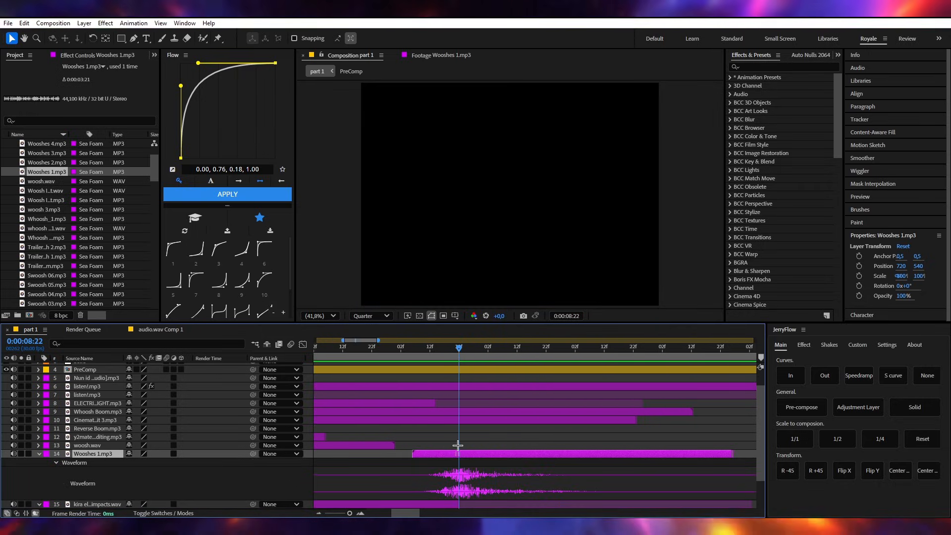
{"action": "left_click_drag", "start_coordinate": [459, 445], "coordinate": [459, 445]}
{"action": "left_click", "coordinate": [476, 444]}
- Play the timeline from 0:00:07:13 to check Wooshes 1.mp3 against the end of kira electric impacts.wav
{"action": "key", "text": "space"}
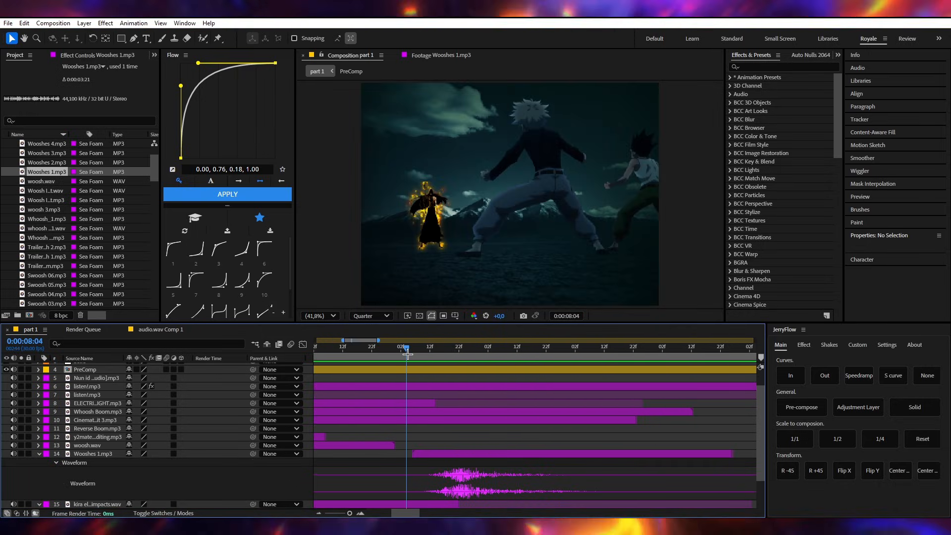
{"action": "scroll", "coordinate": [437, 420], "scroll_direction": "down", "scroll_amount": 1}
{"action": "scroll", "coordinate": [438, 420], "scroll_direction": "down", "scroll_amount": 1}
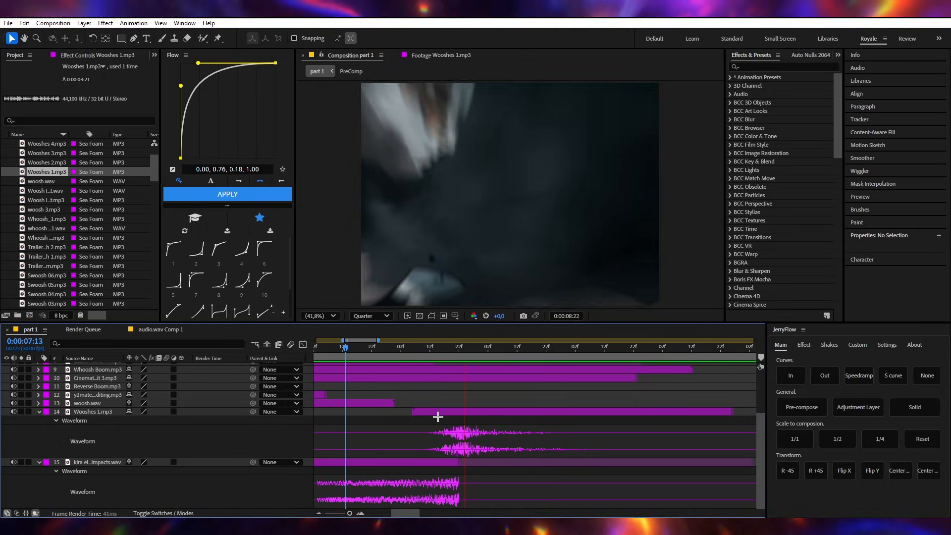
- Lower the Audio Levels of the kira electric impacts.wav layer and collapse the timeline layers' expanded properties
{"action": "left_click", "coordinate": [423, 353]}
{"action": "left_click", "coordinate": [429, 458]}
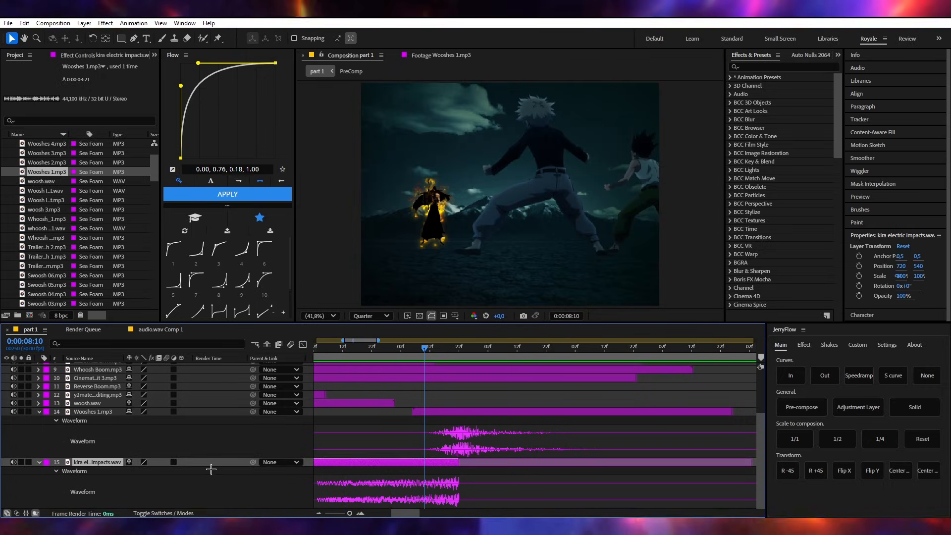
{"action": "key", "text": "l"}
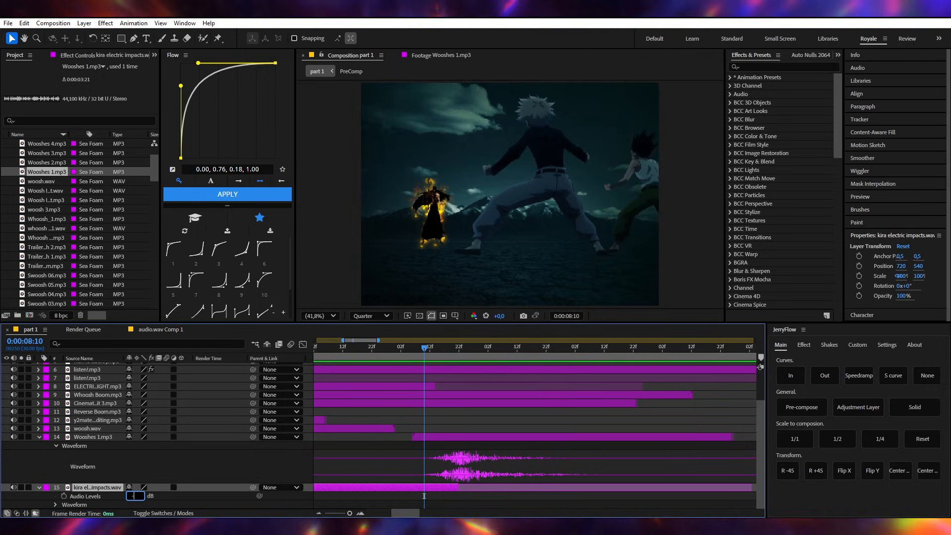
{"action": "left_click", "coordinate": [392, 473]}
{"action": "key", "text": "u"}
- Play the timeline from 0:00:07:09 to check the sound mix, and nudge the Wooshes 1.mp3 layer slightly earlier
{"action": "left_click_drag", "start_coordinate": [404, 351], "coordinate": [323, 361]}
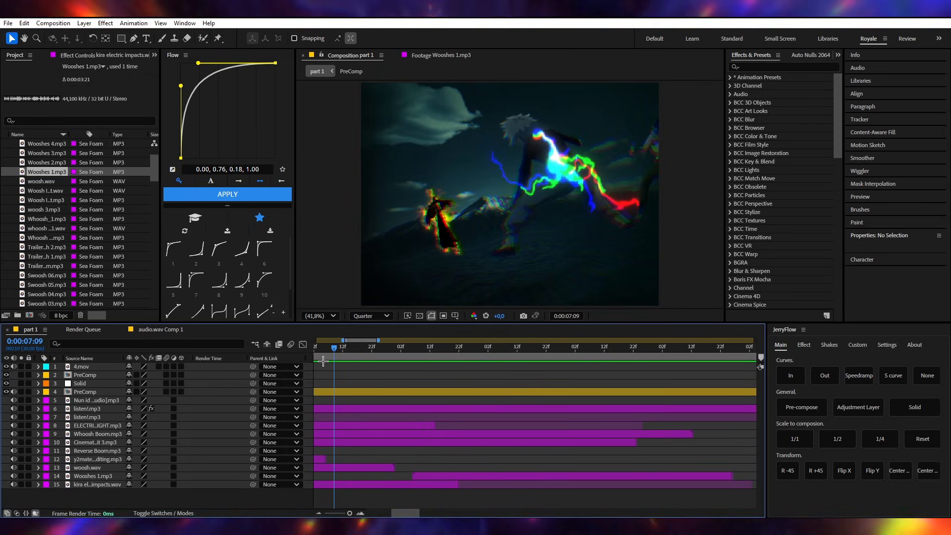
{"action": "key", "text": "space"}
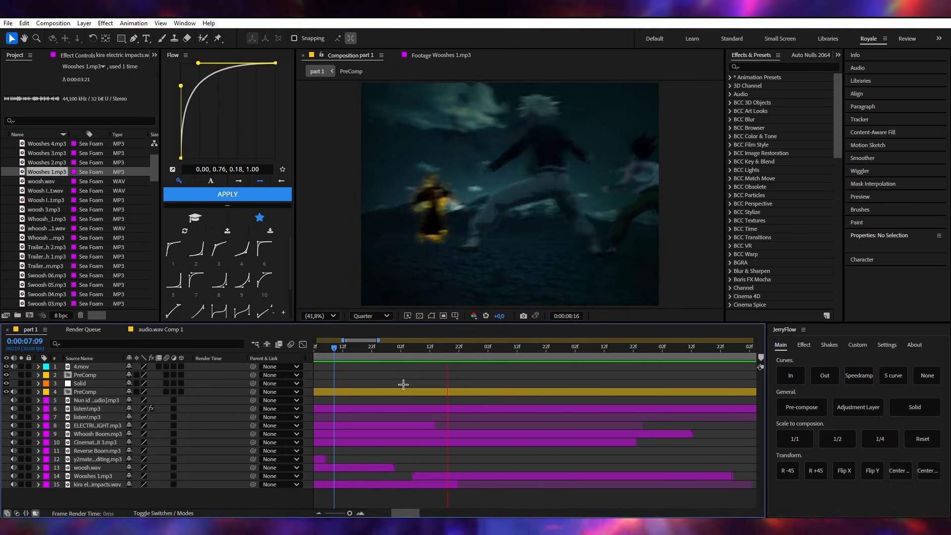
{"action": "left_click", "coordinate": [466, 474]}
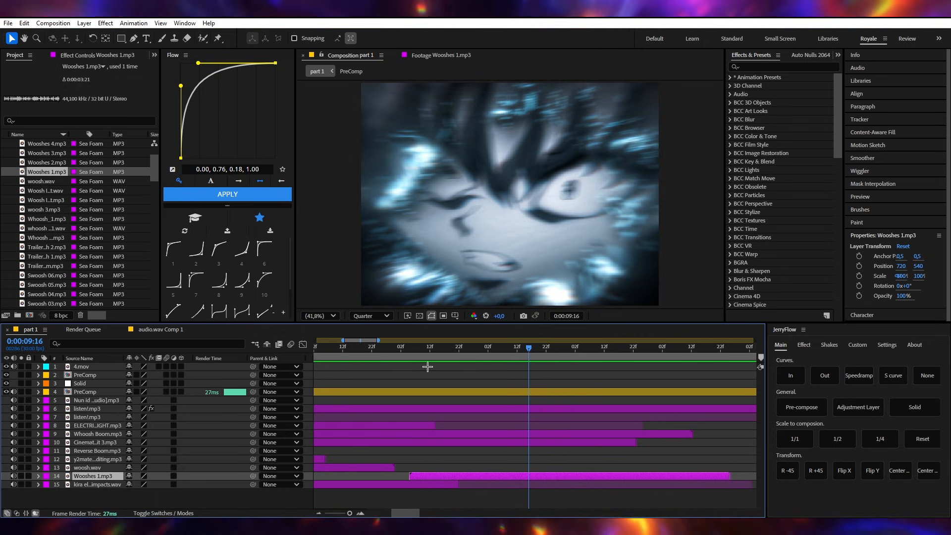
- Play the timeline repeatedly from about 0:00:08:00 to check the woosh sounds around the 0:00:08:22 transition
{"action": "left_click", "coordinate": [385, 348]}
{"action": "key", "text": "space"}
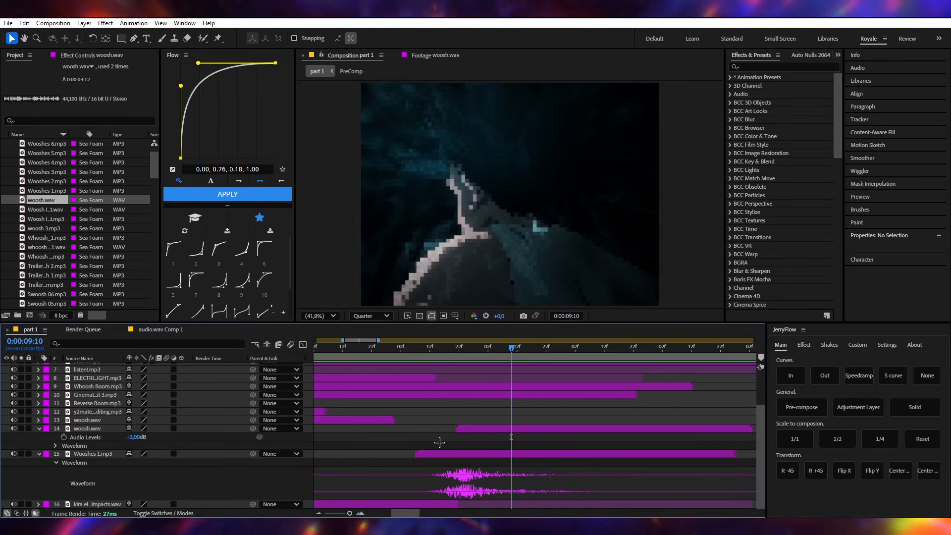
{"action": "left_click", "coordinate": [400, 349]}
{"action": "key", "text": "space"}
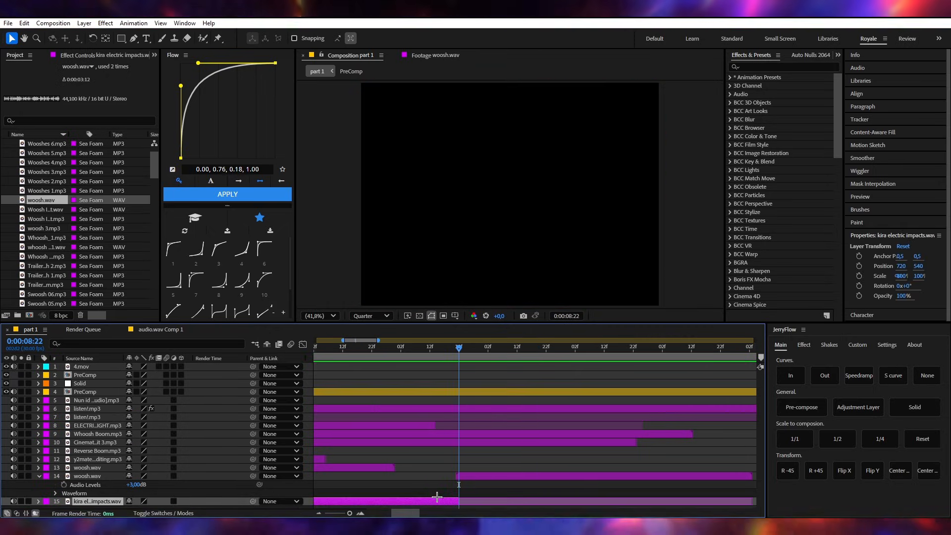
- Delete the kira electric impacts.wav layer from the composition
{"action": "scroll", "coordinate": [453, 474], "scroll_direction": "down", "scroll_amount": 1}
{"action": "left_click", "coordinate": [451, 502]}
{"action": "key", "text": "Delete"}
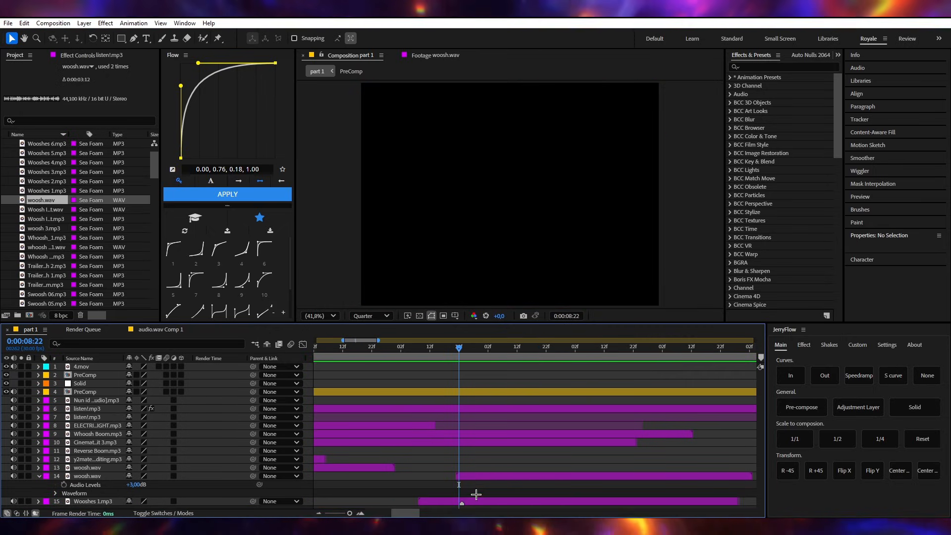
- Play the timeline from 0:00:08:01 to check woosh.wav and Wooshes 1.mp3 without the electric impacts
{"action": "left_click", "coordinate": [397, 355]}
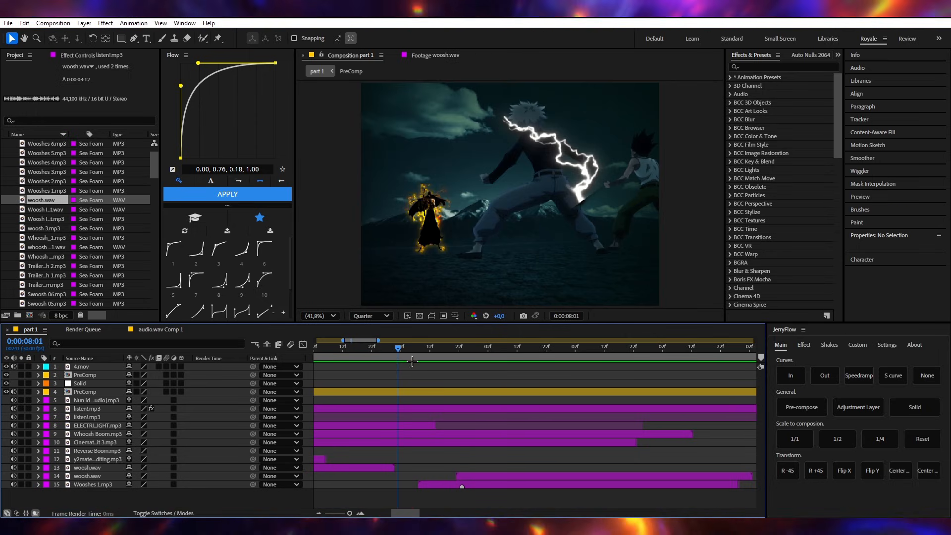
{"action": "key", "text": "space"}
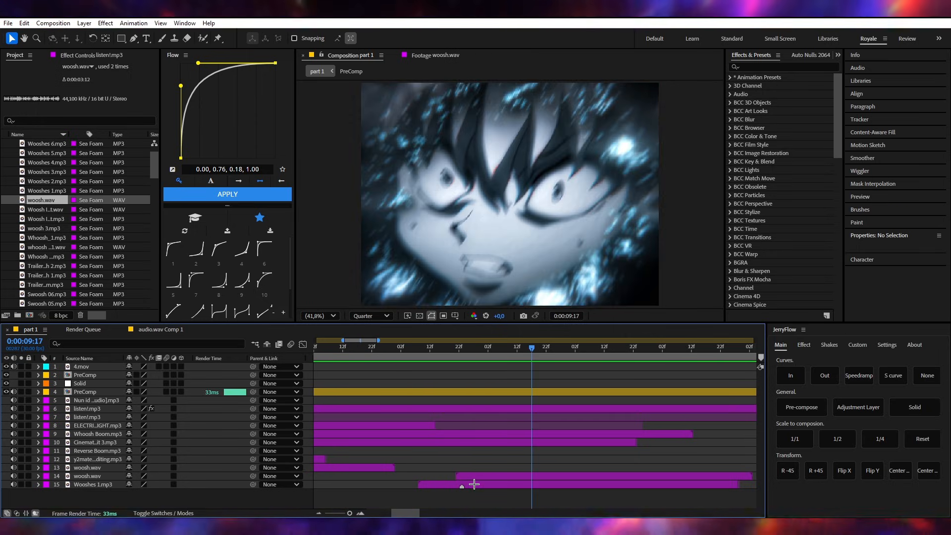
{"action": "left_click", "coordinate": [475, 484]}
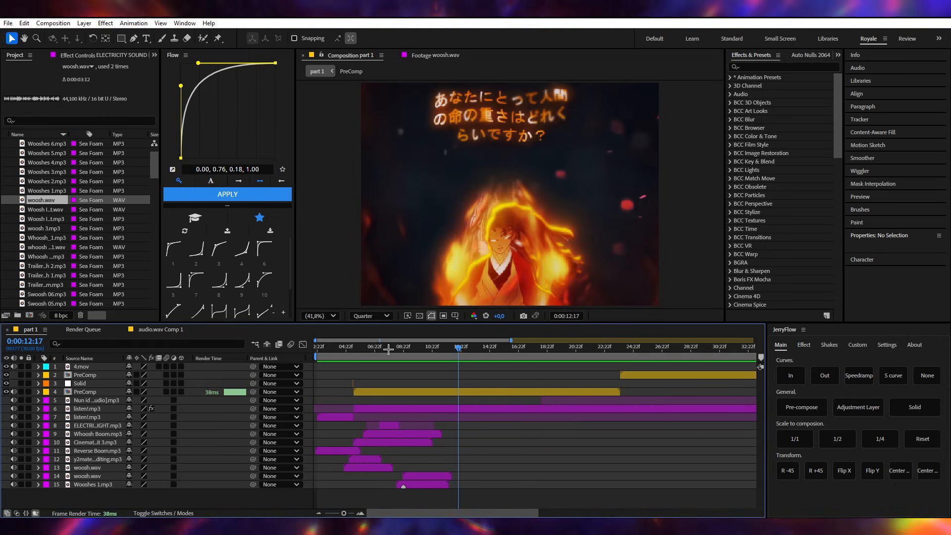
- Scrub through the burning character clip between 0:00:11:22 and 0:00:12:19 to examine where its voice line belongs
{"action": "left_click_drag", "start_coordinate": [389, 350], "coordinate": [448, 350]}
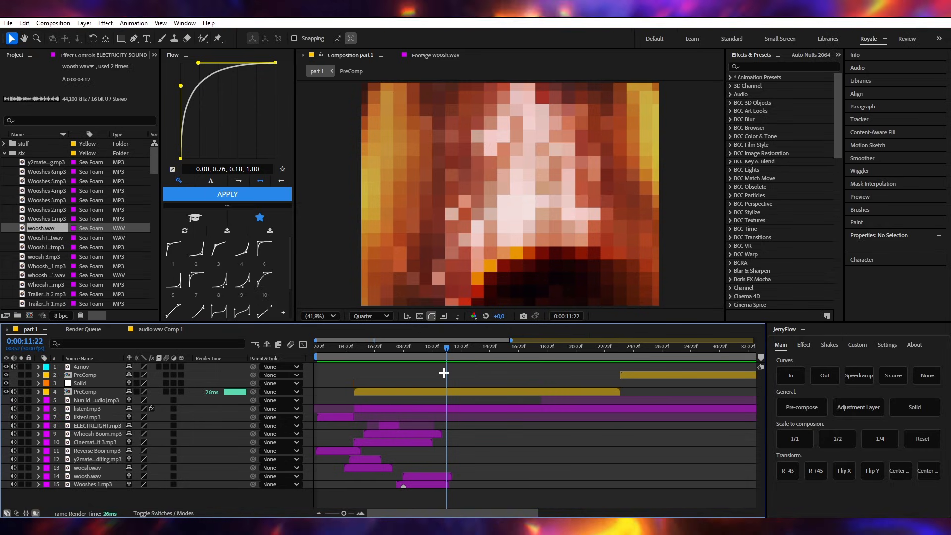
{"action": "left_click_drag", "start_coordinate": [444, 347], "coordinate": [456, 350]}
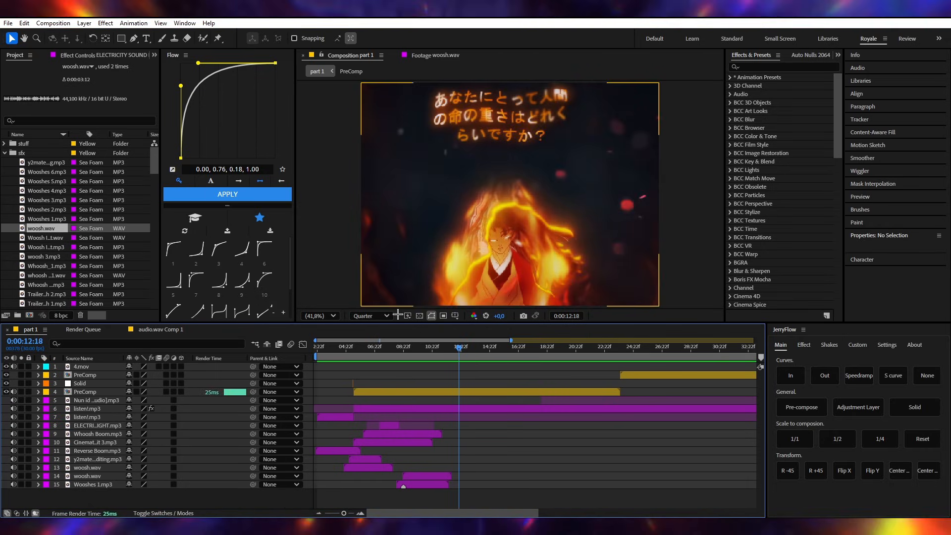
{"action": "left_click", "coordinate": [460, 343]}
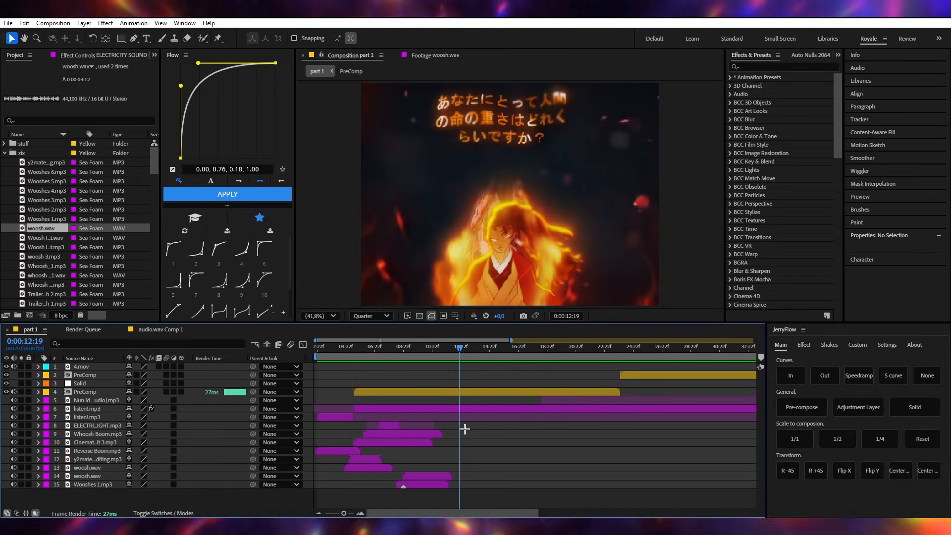
- Switch to YouTube in the browser, search for yoriichi voice and open "Yoriichi's Voice| Demon Slayer Season 2 Episode 6"
{"action": "left_click", "coordinate": [5, 217]}
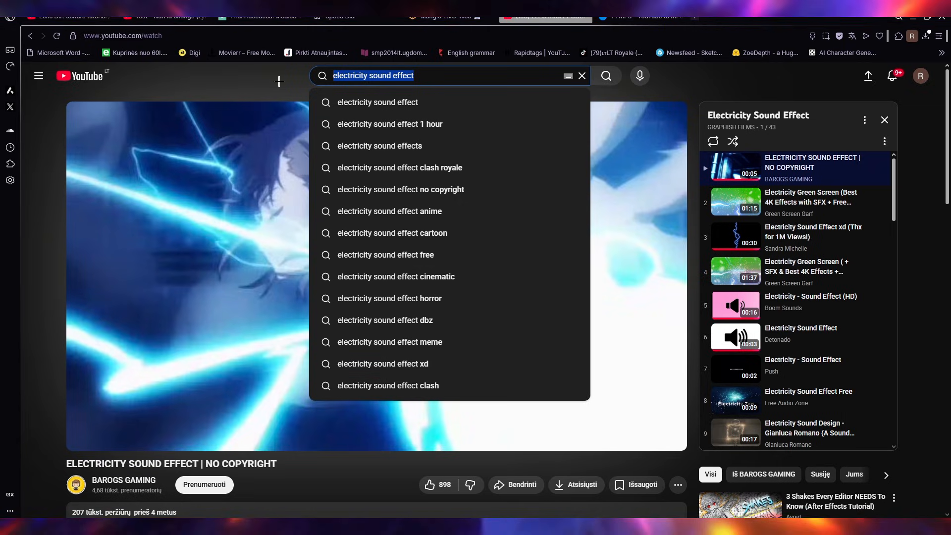
{"action": "type", "text": "yoric"}
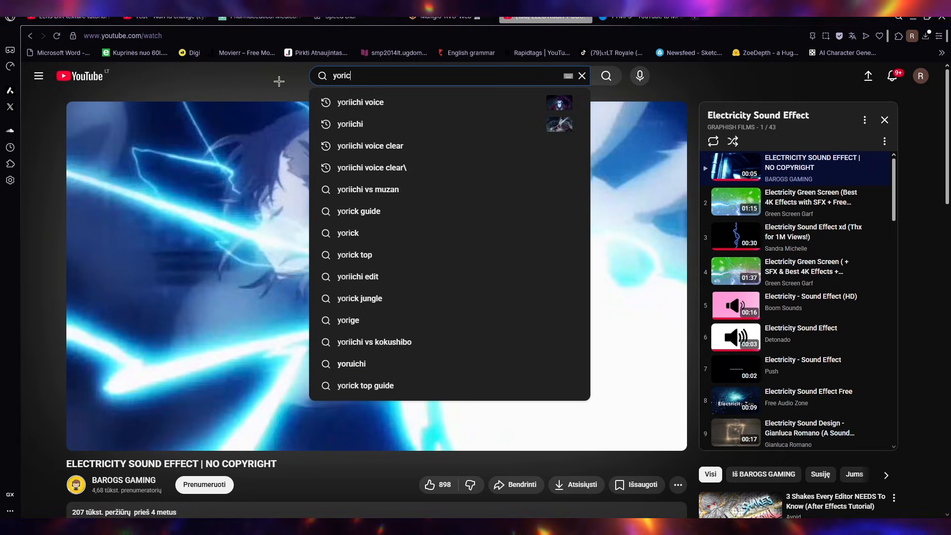
{"action": "key", "text": "BackSpace"}
{"action": "type", "text": "ic"}
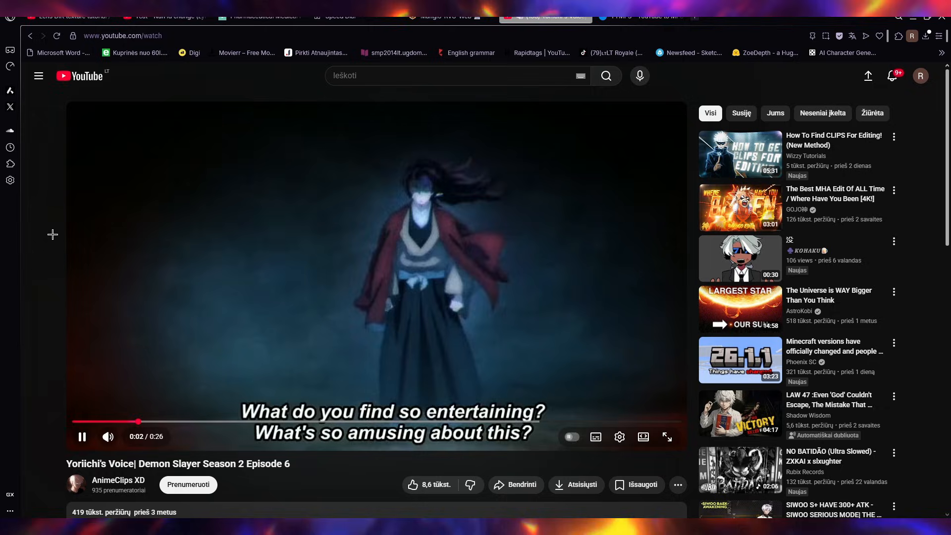
- Replay the video's first spoken line from 0:02, pause it and copy the video's address
{"action": "left_click", "coordinate": [223, 239]}
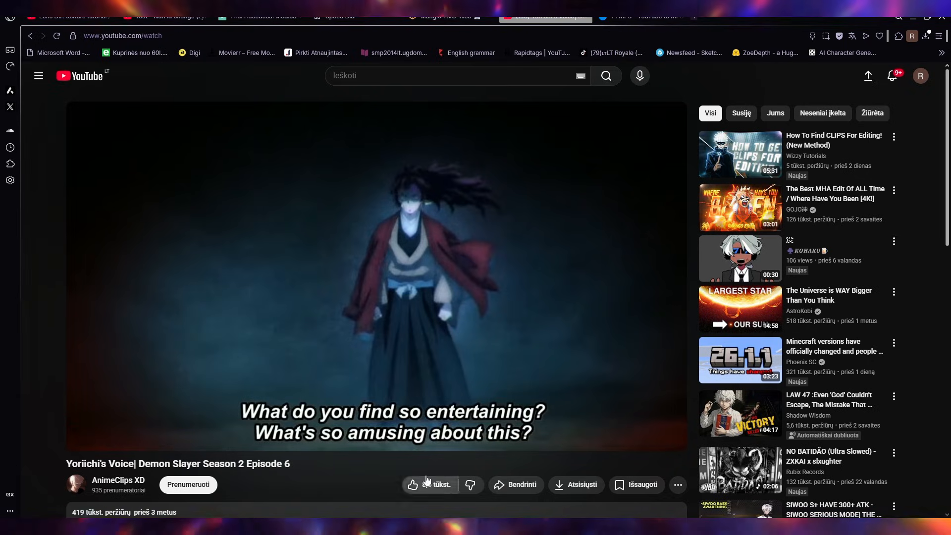
{"action": "left_click", "coordinate": [132, 422]}
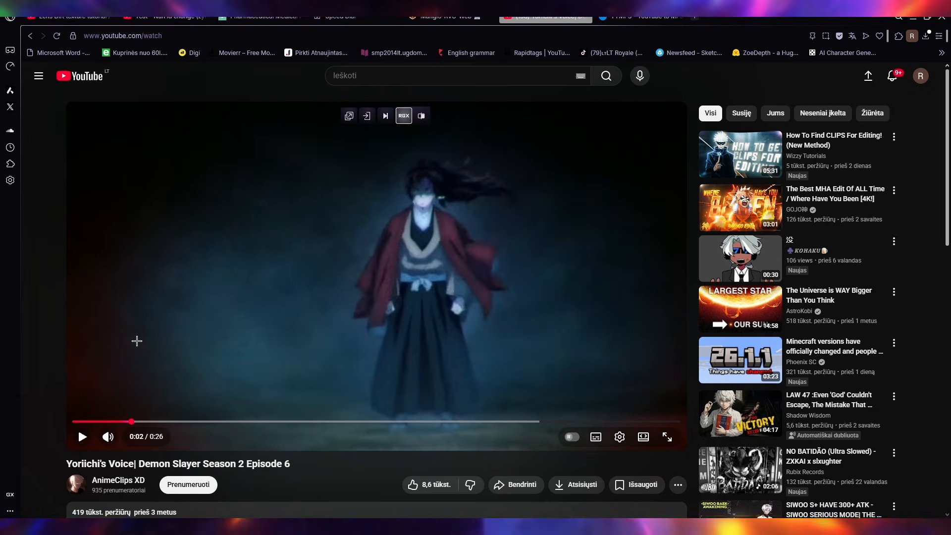
{"action": "left_click", "coordinate": [137, 340]}
{"action": "left_click", "coordinate": [142, 345]}
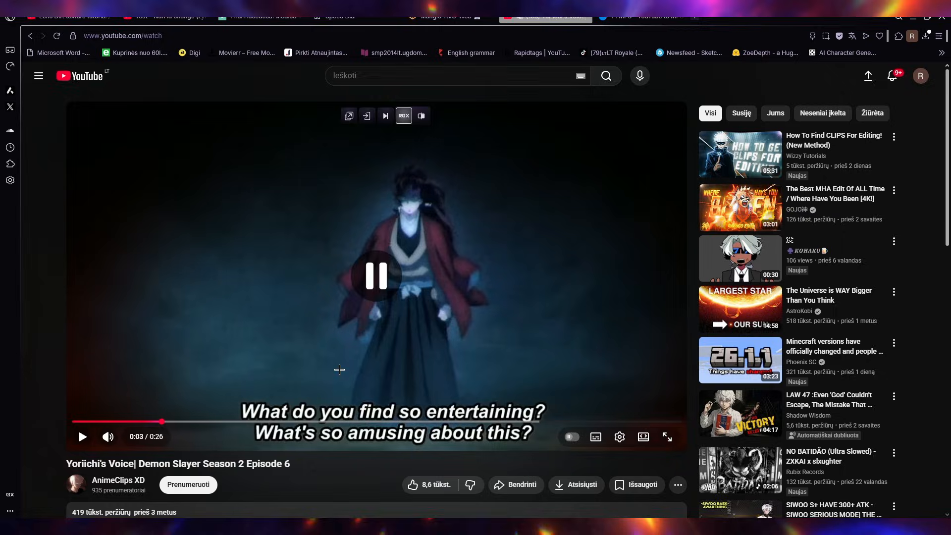
{"action": "left_click", "coordinate": [317, 36]}
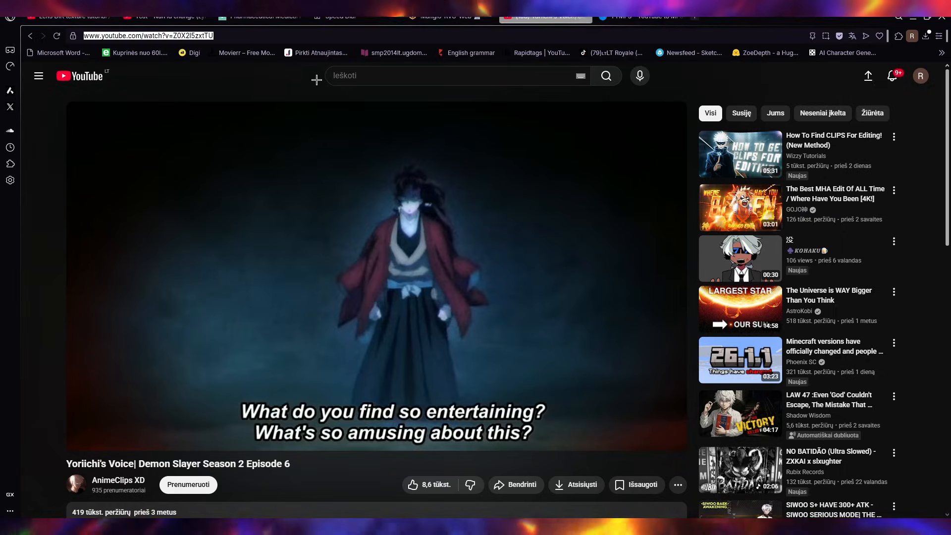
- Open vocalremover.org in the YTMP3 converter's tab and upload the downloaded Yoriichi's Voice MP3 for vocal isolation
{"action": "left_click", "coordinate": [633, 19]}
{"action": "left_click", "coordinate": [620, 36]}
{"action": "type", "text": "vocalremover.org"}
{"action": "key", "text": "Return"}
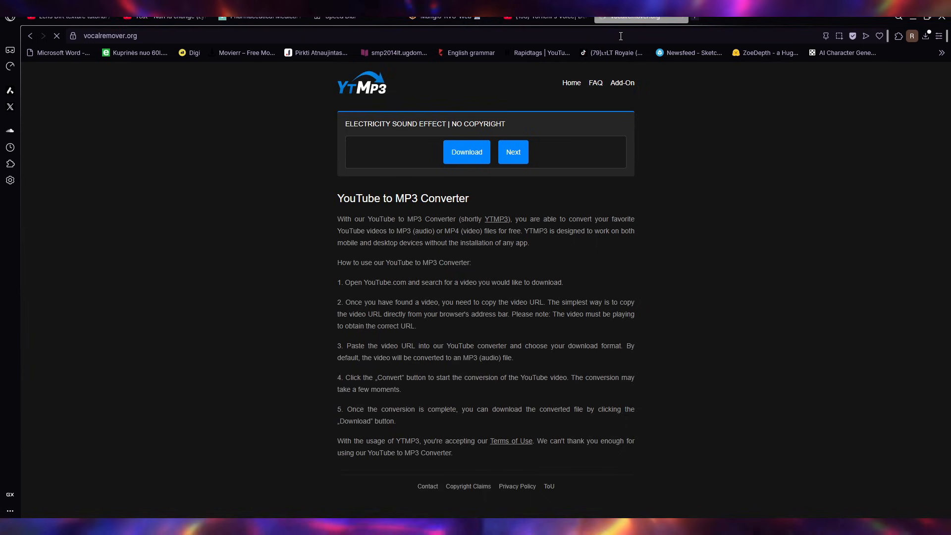
{"action": "left_click", "coordinate": [501, 420]}
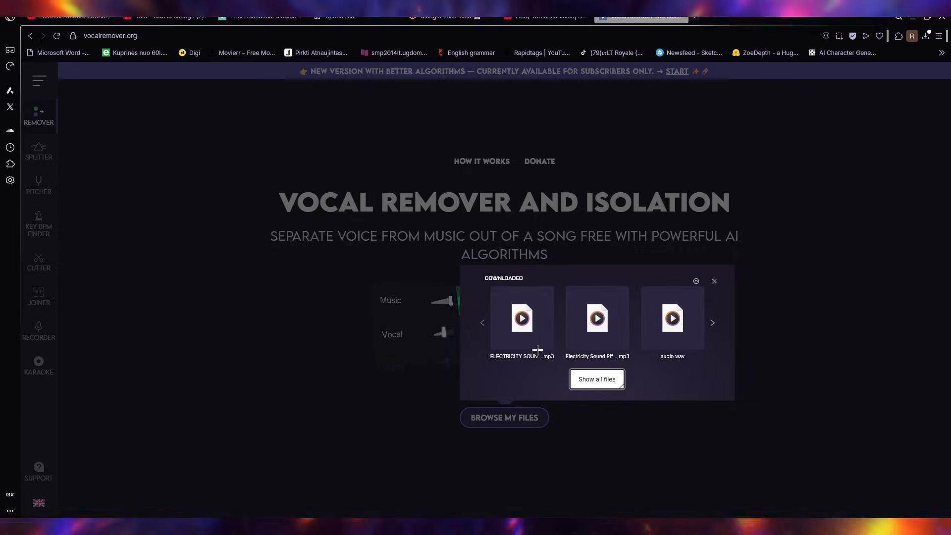
{"action": "left_click", "coordinate": [537, 350]}
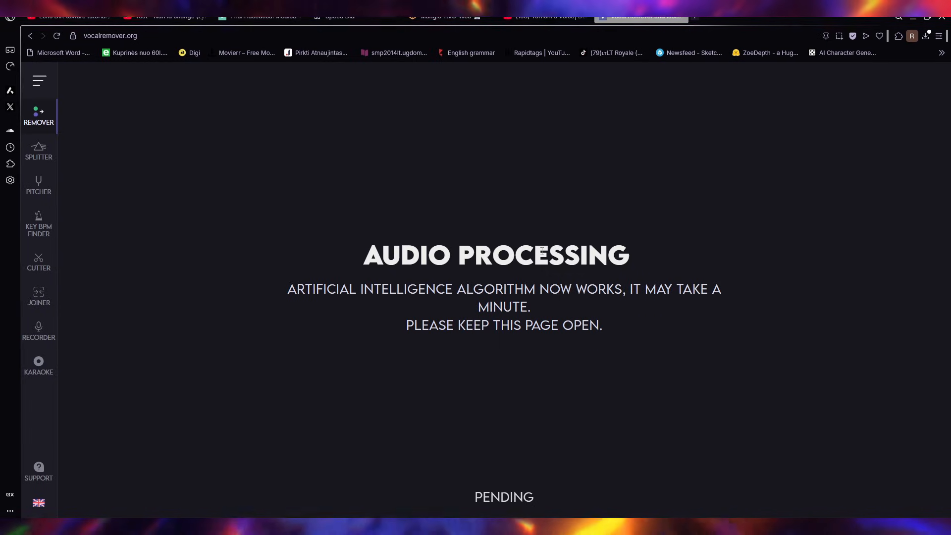
{"action": "left_click_drag", "start_coordinate": [603, 326], "coordinate": [361, 253]}
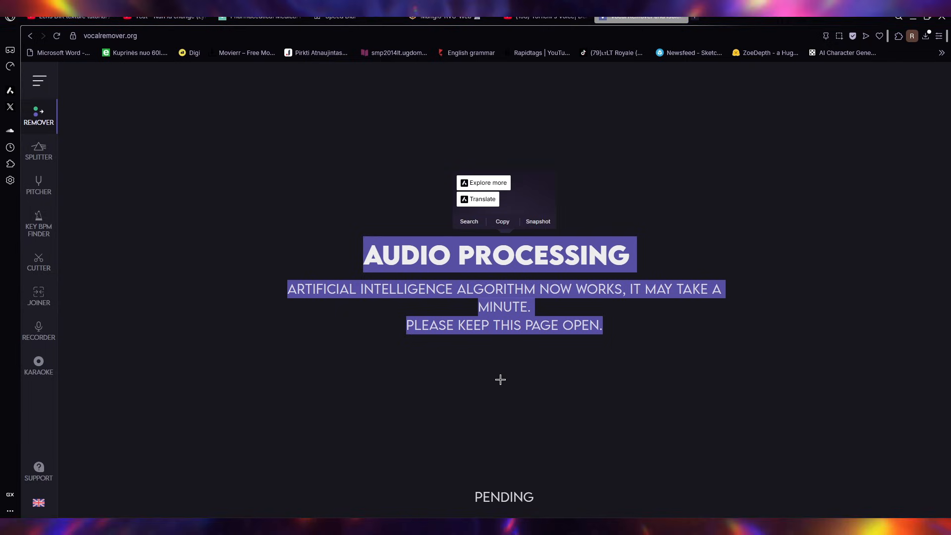
{"action": "left_click", "coordinate": [587, 368]}
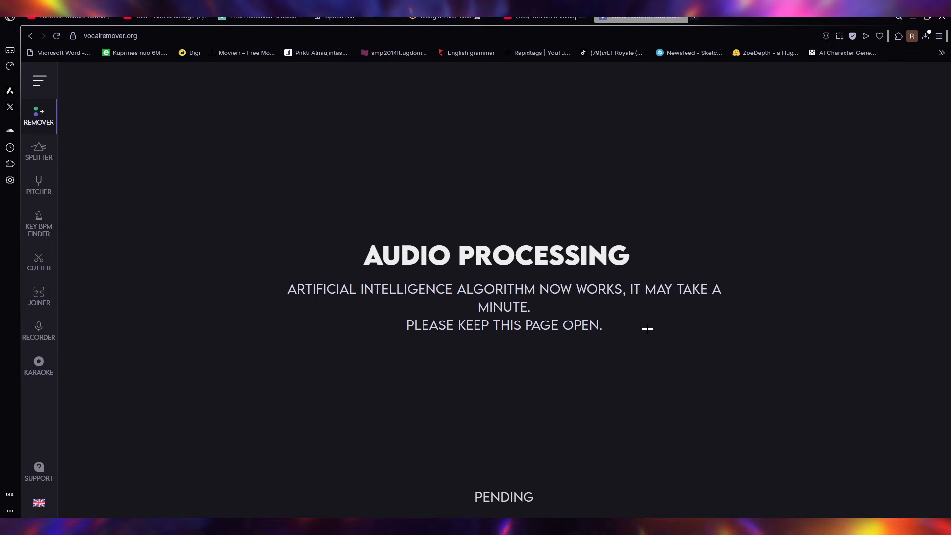
{"action": "left_click_drag", "start_coordinate": [648, 329], "coordinate": [282, 287]}
{"action": "left_click", "coordinate": [567, 415]}
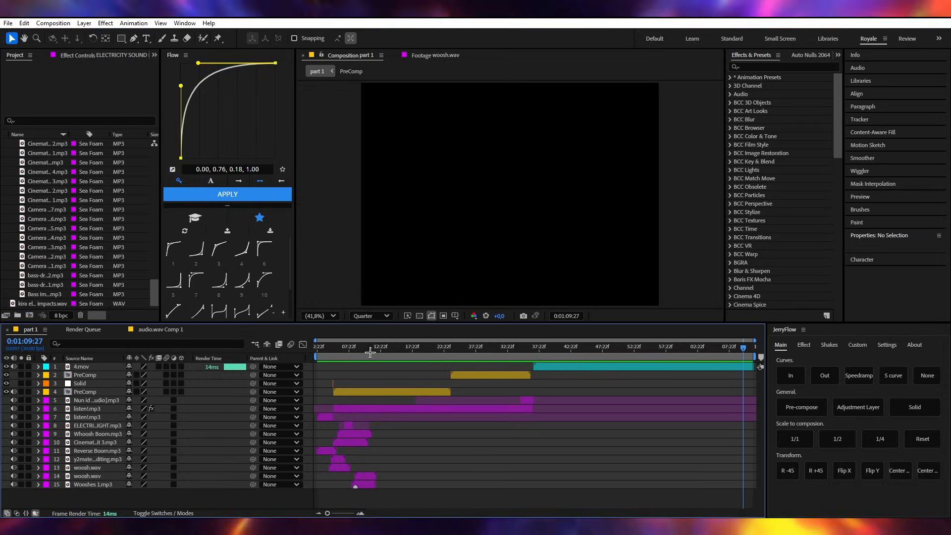
- In After Effects, import the Yoriichi's Voice [vocals] MP3 from Downloads and add it as a layer below the second listen!.mp3 layer
{"action": "left_click_drag", "start_coordinate": [384, 350], "coordinate": [374, 351]}
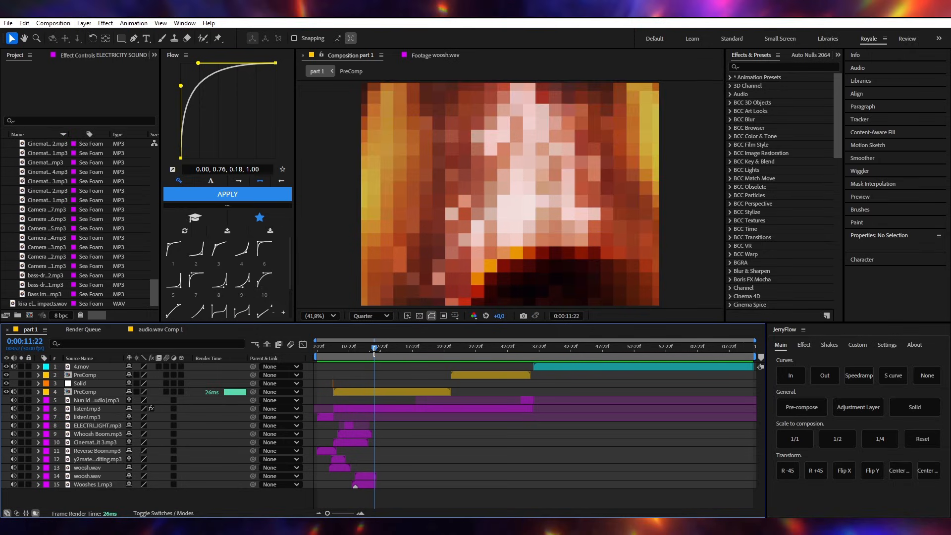
{"action": "double_click", "coordinate": [11, 247]}
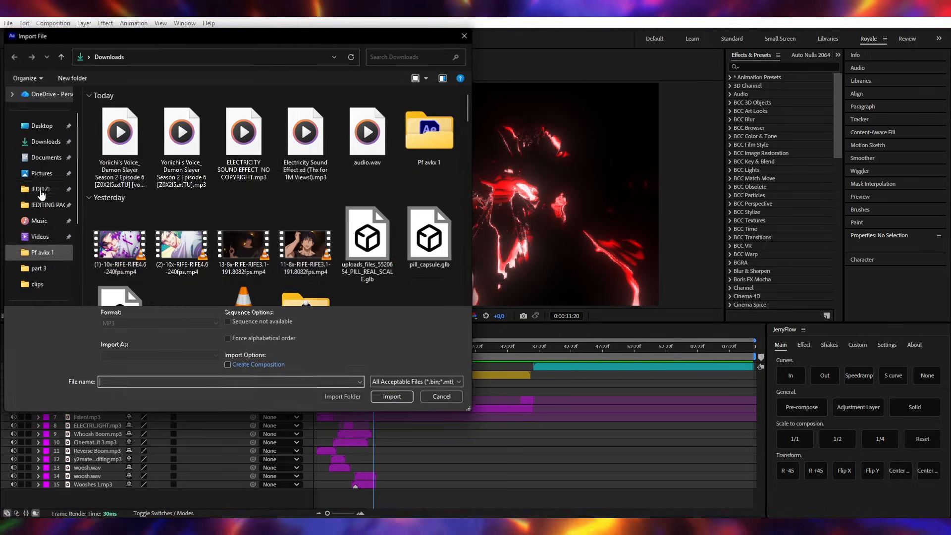
{"action": "double_click", "coordinate": [120, 144]}
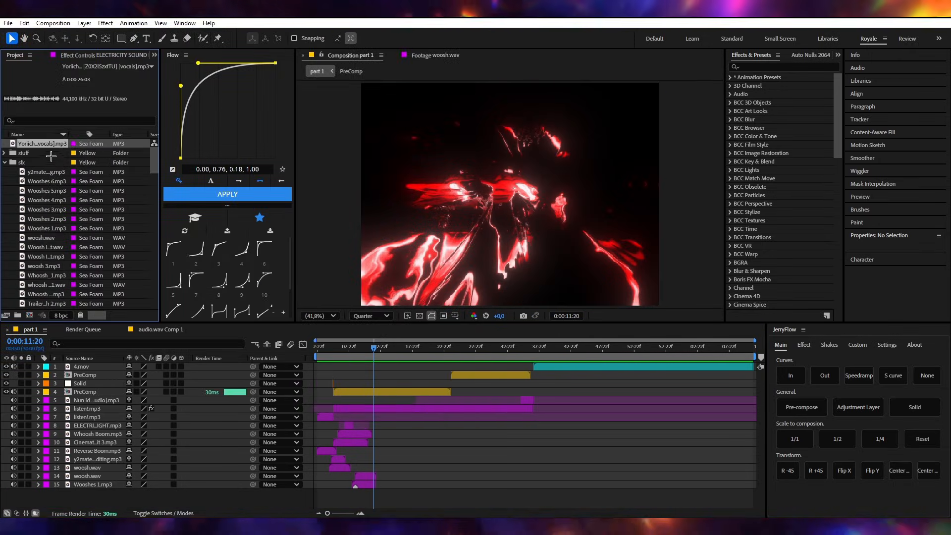
{"action": "left_click_drag", "start_coordinate": [51, 156], "coordinate": [85, 420]}
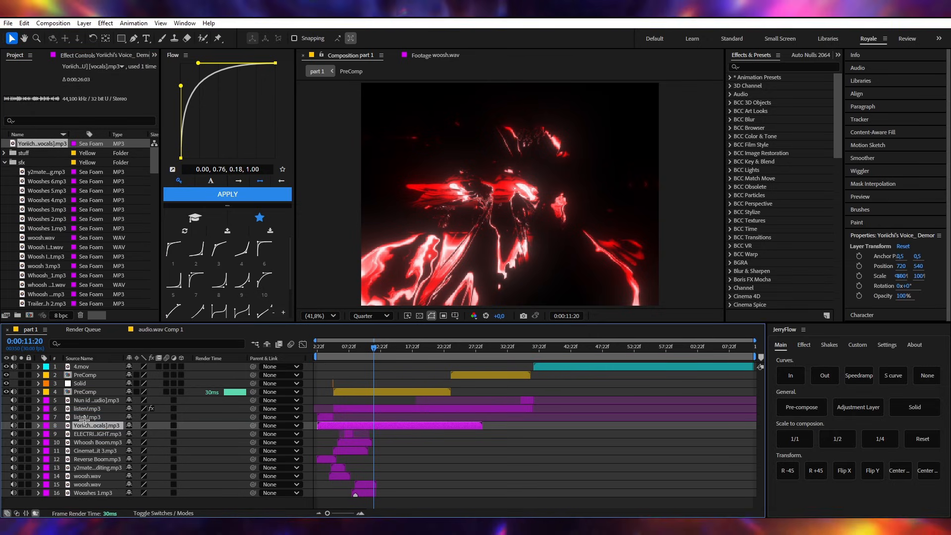
- Solo the vocals layer with its waveform shown and play it from 0:00:02:22 and 0:00:12:01 to locate the wanted line
{"action": "key", "text": "l"}
{"action": "key", "text": "l"}
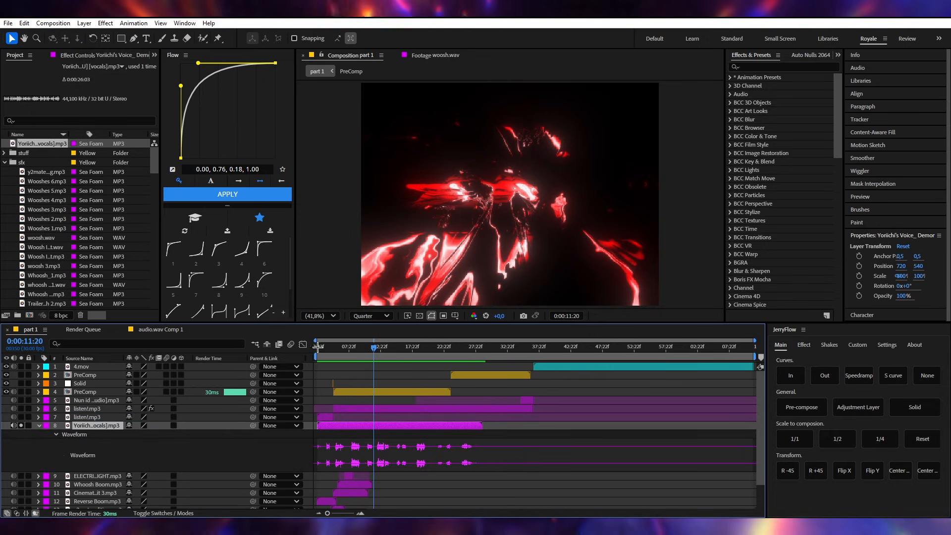
{"action": "left_click", "coordinate": [317, 349]}
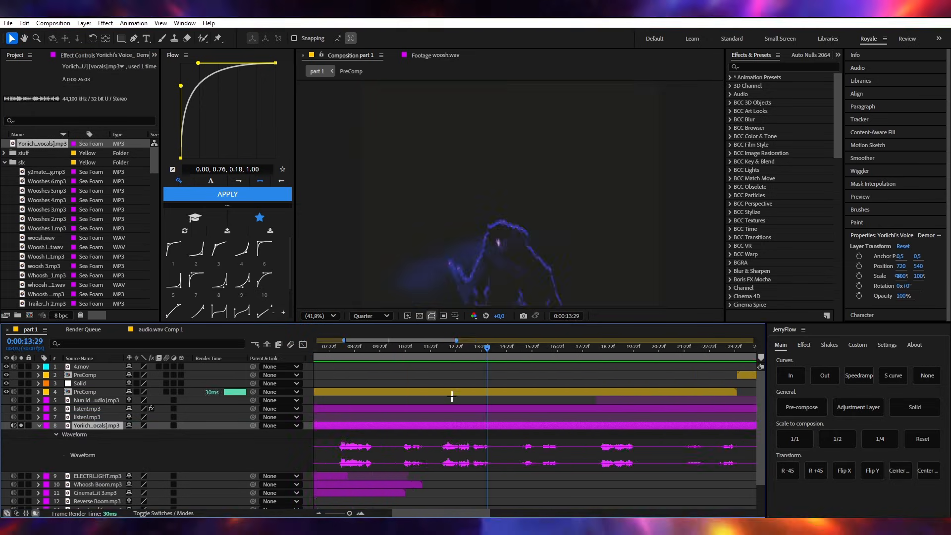
{"action": "left_click_drag", "start_coordinate": [446, 350], "coordinate": [438, 351]}
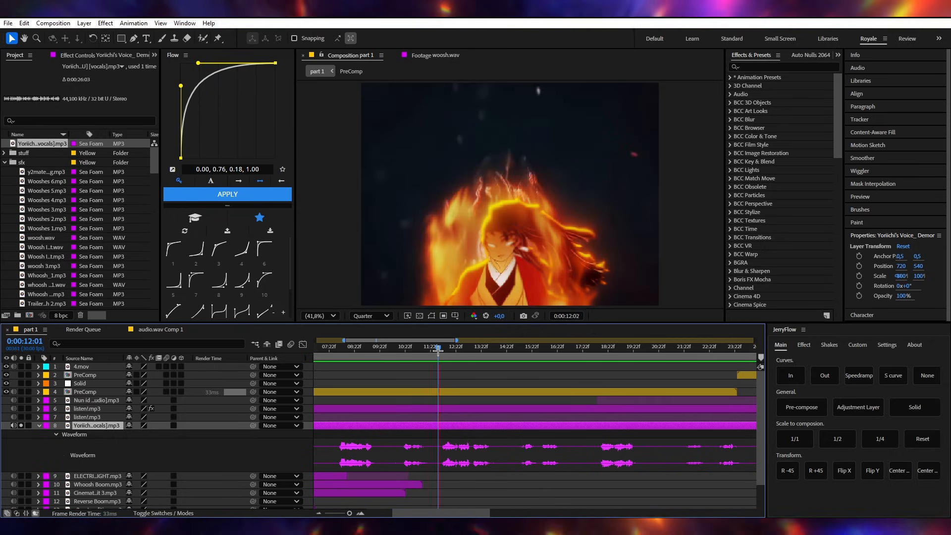
{"action": "key", "text": "space"}
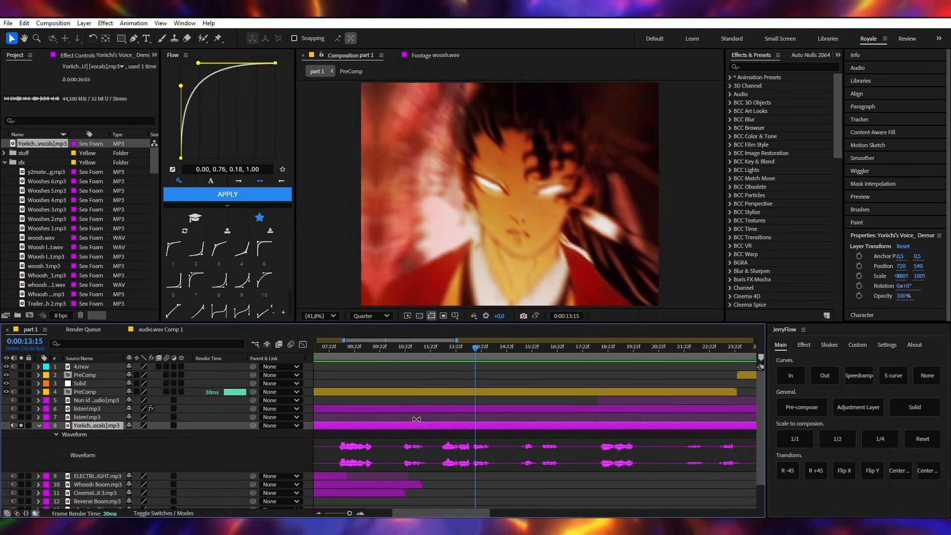
- Trim the vocals layer to the phrase around 0:00:12:20, set its Audio Levels to +6 dB and play it from 0:00:11:23
{"action": "left_click_drag", "start_coordinate": [447, 352], "coordinate": [438, 351]}
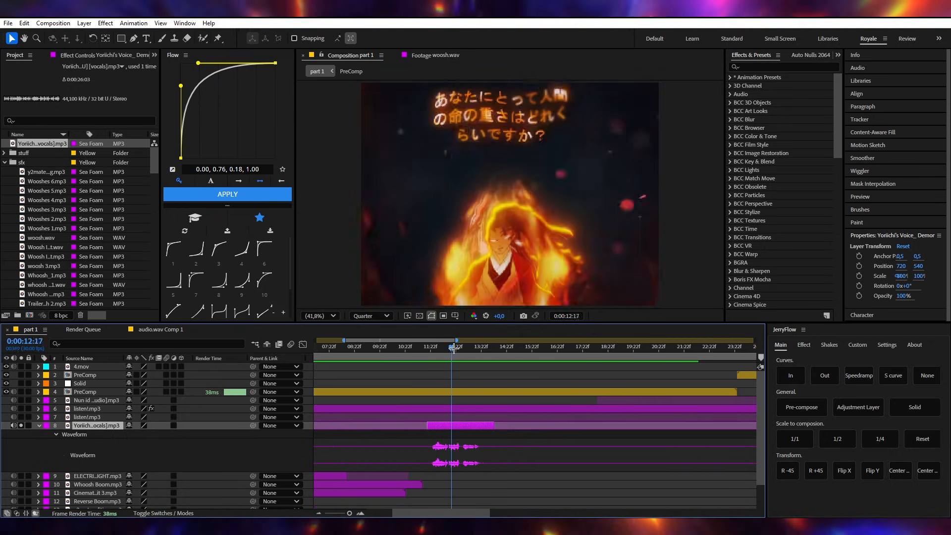
{"action": "left_click_drag", "start_coordinate": [452, 348], "coordinate": [454, 349]}
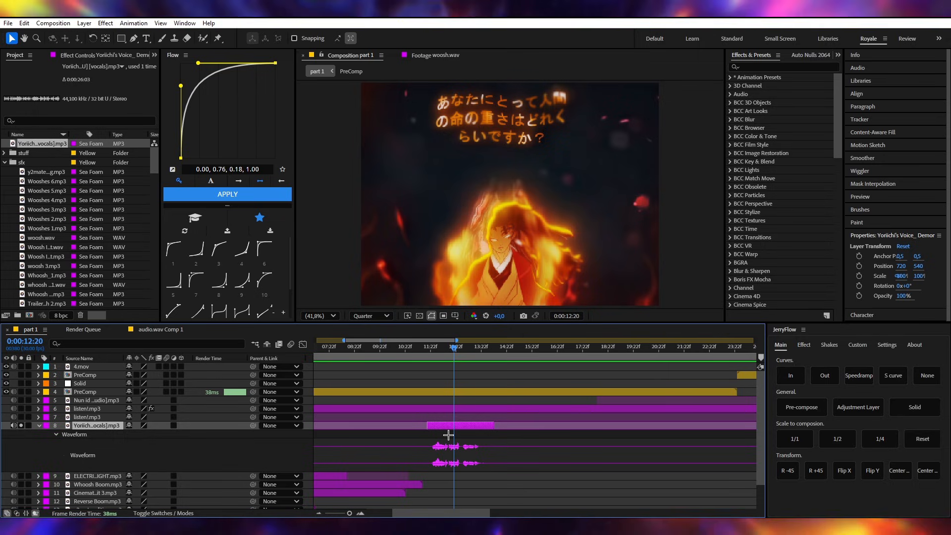
{"action": "key", "text": "l"}
{"action": "left_click", "coordinate": [136, 435]}
{"action": "type", "text": "5"}
{"action": "left_click", "coordinate": [491, 473]}
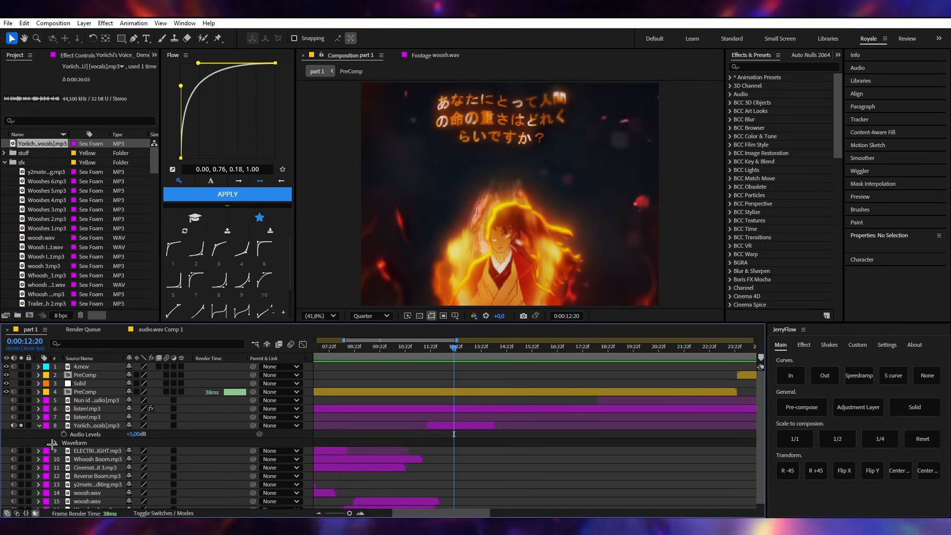
{"action": "left_click_drag", "start_coordinate": [136, 435], "coordinate": [509, 435]}
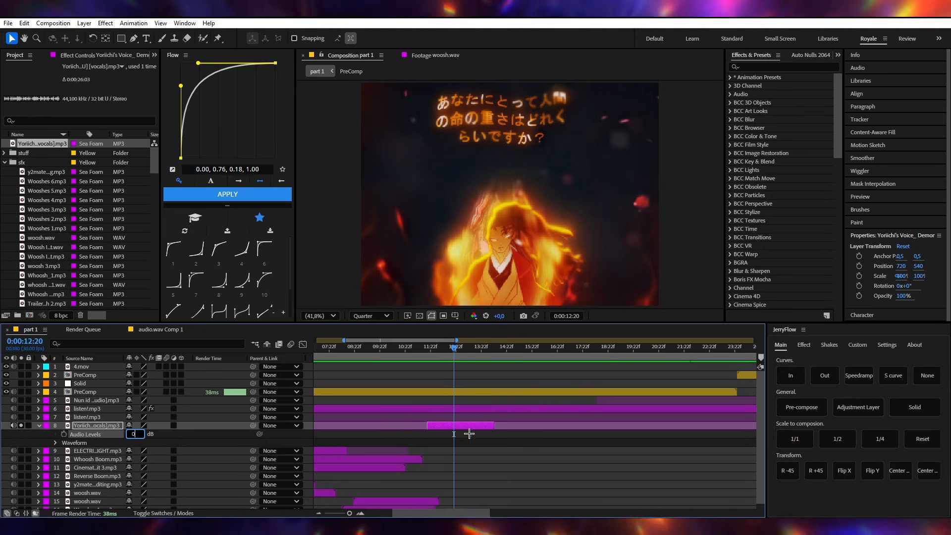
{"action": "left_click", "coordinate": [410, 436]}
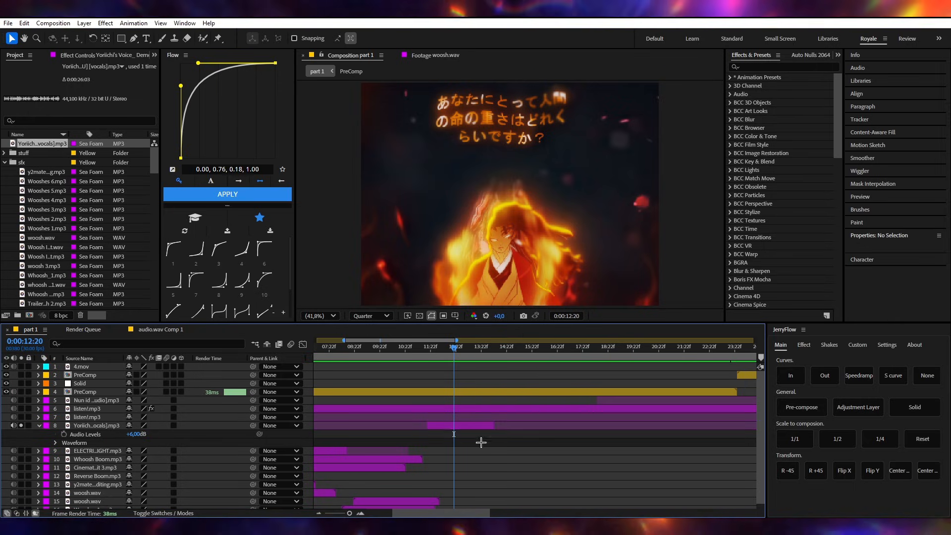
{"action": "key", "text": "space"}
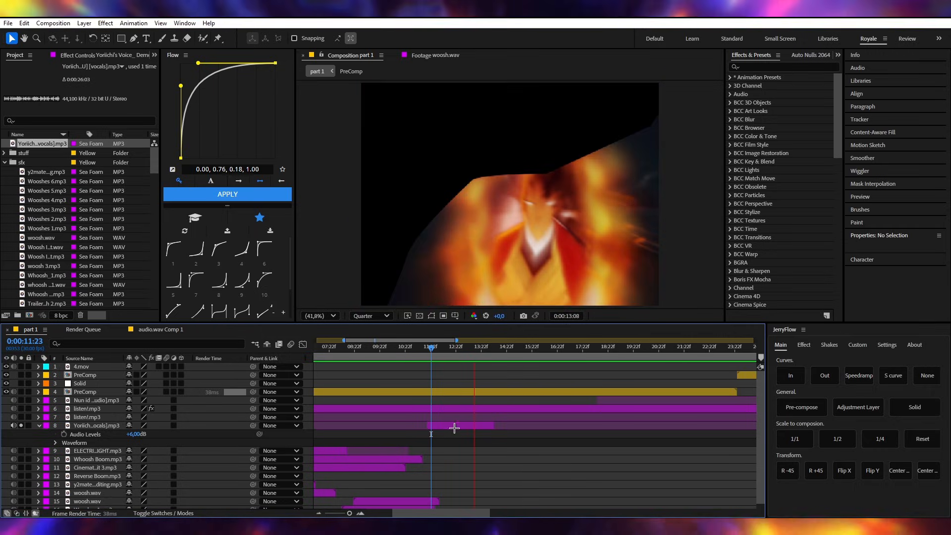
- Unsolo the trimmed vocals layer and pre-compose it, moving all attributes into the new composition
{"action": "left_click", "coordinate": [454, 428]}
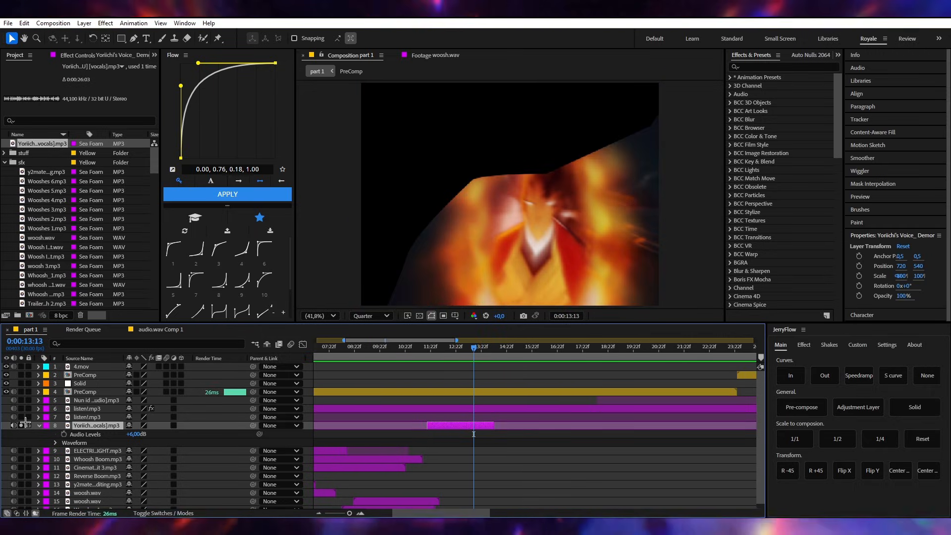
{"action": "right_click", "coordinate": [113, 429]}
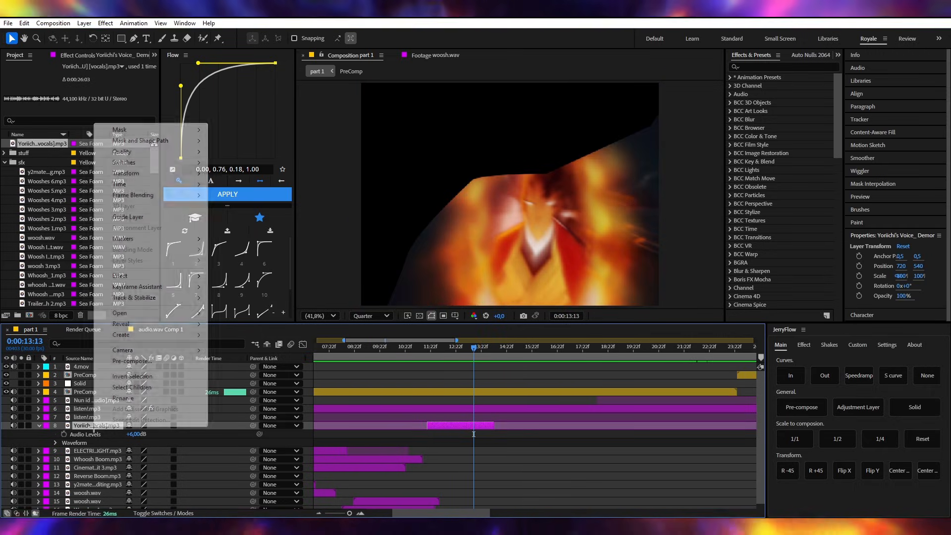
{"action": "left_click", "coordinate": [151, 362]}
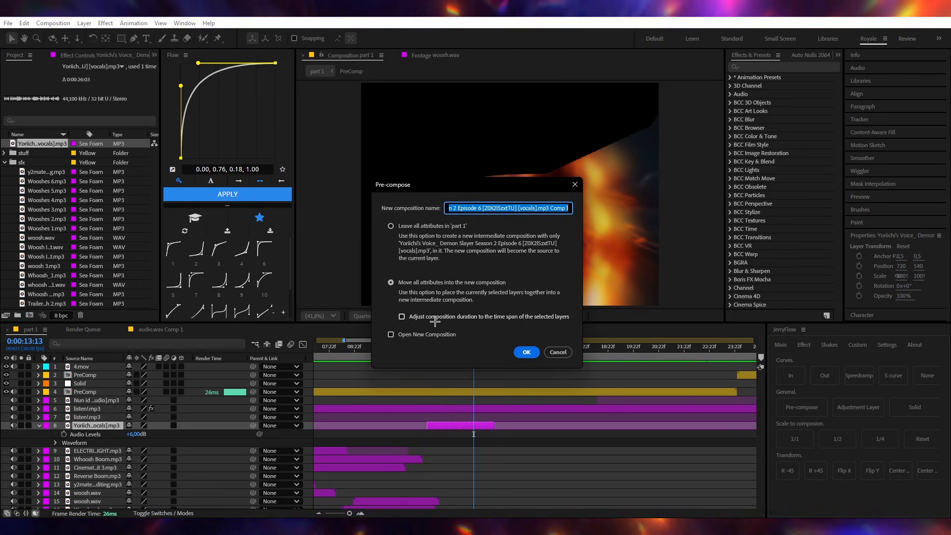
{"action": "left_click", "coordinate": [522, 353]}
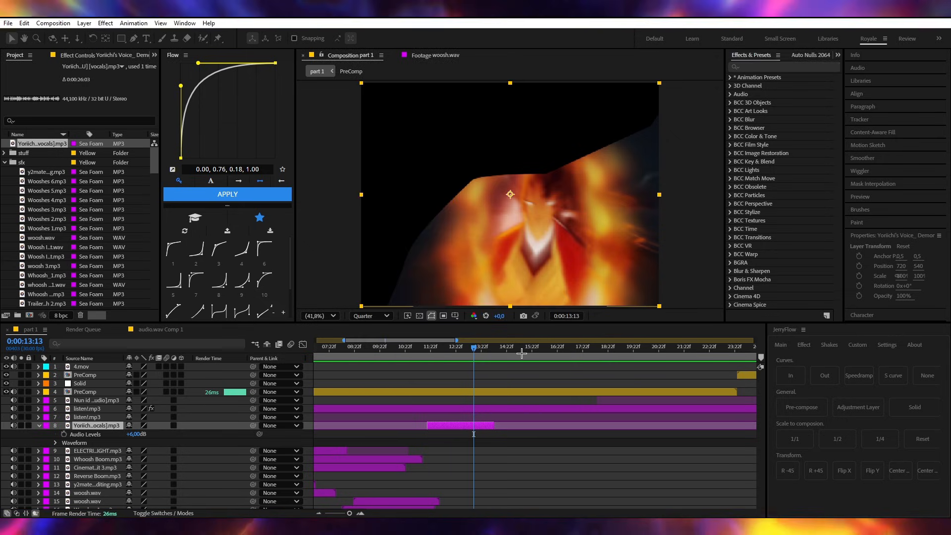
- Show the vocals pre-comp's waveform and apply the Reverb effect to it
{"action": "key", "text": "l"}
{"action": "key", "text": "l"}
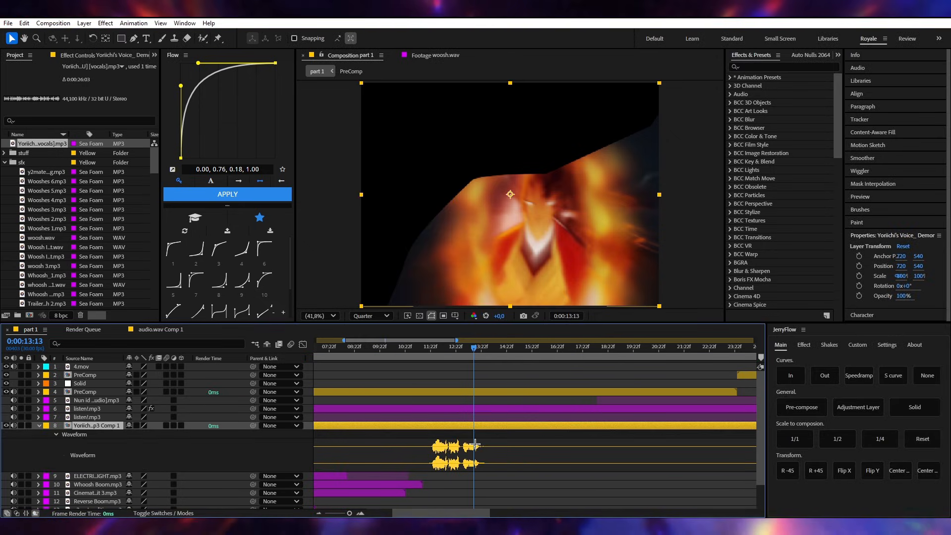
{"action": "key", "text": "ctrl+space"}
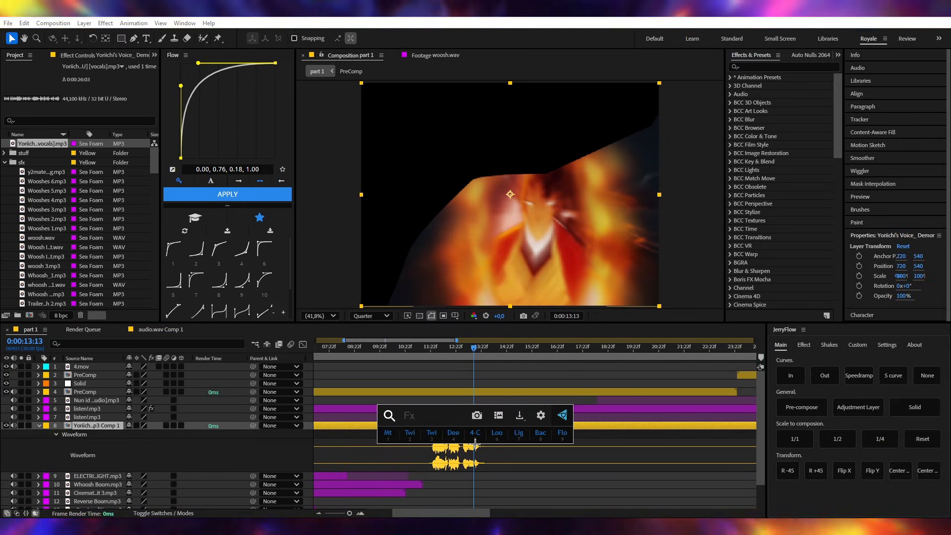
{"action": "type", "text": "rever"}
{"action": "left_click", "coordinate": [425, 419]}
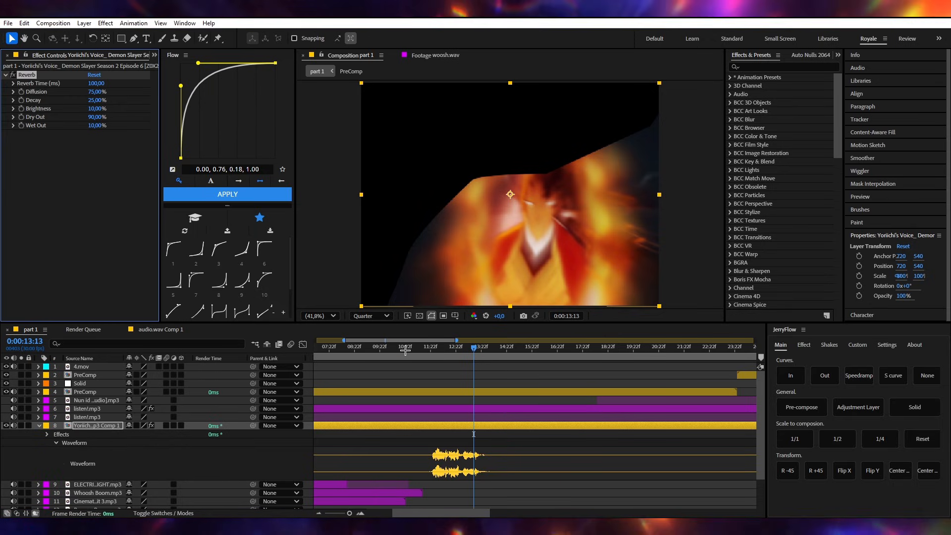
- Preview the voice line with reverb from 0:00:11:02 and set the Reverb's Brightness to 5%
{"action": "left_click", "coordinate": [499, 447]}
{"action": "left_click_drag", "start_coordinate": [440, 351], "coordinate": [414, 351]}
{"action": "key", "text": "space"}
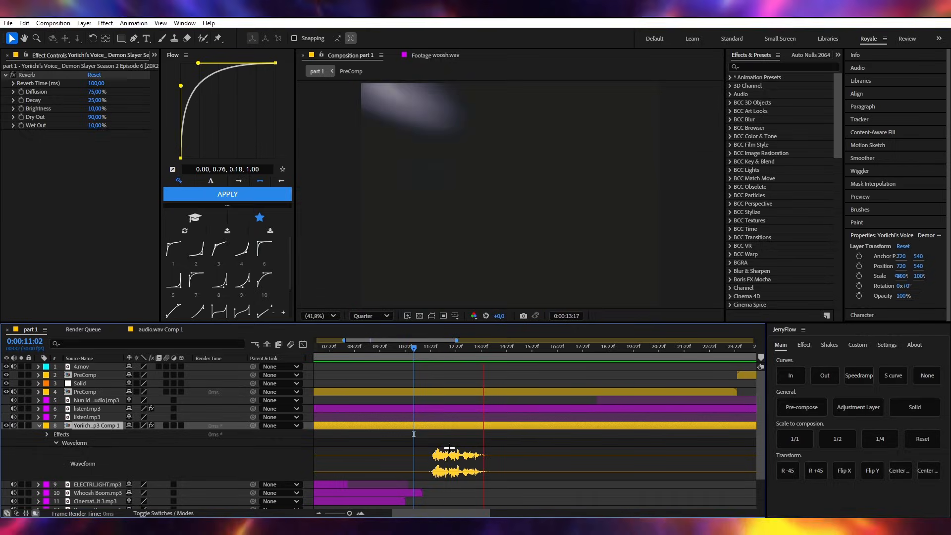
{"action": "key", "text": "space"}
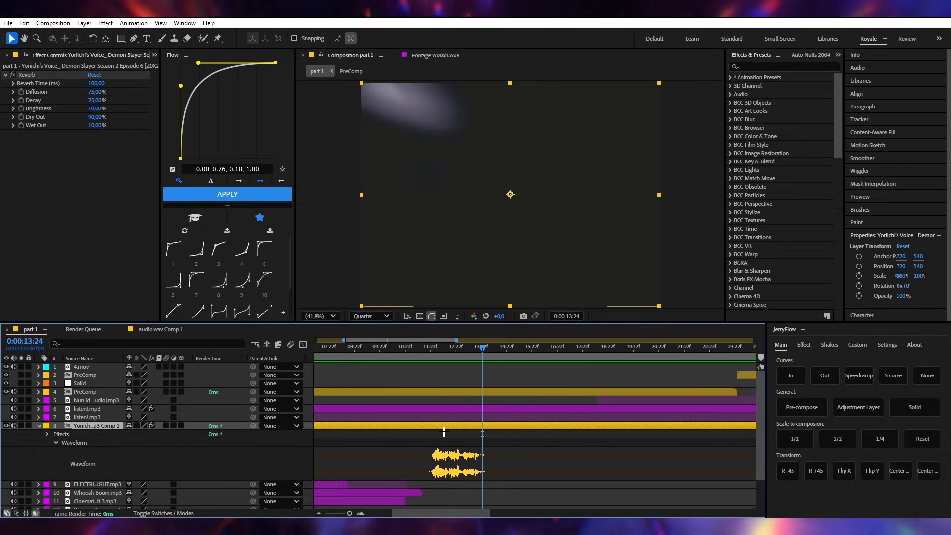
{"action": "left_click", "coordinate": [92, 110]}
{"action": "type", "text": "5"}
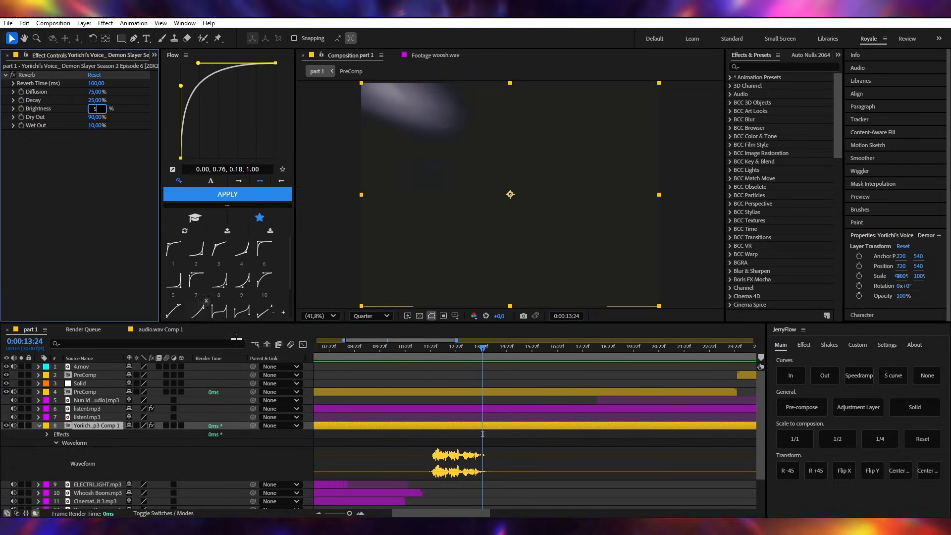
{"action": "left_click", "coordinate": [446, 369]}
- Split the vocals pre-comp at 0:00:11:17, delete the part before the cut and show the remaining part's waveform
{"action": "left_click", "coordinate": [427, 348]}
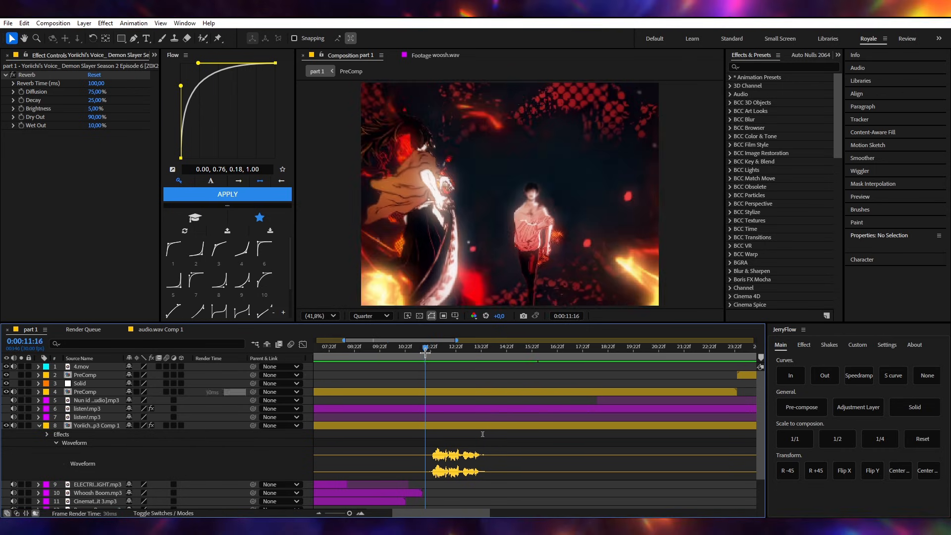
{"action": "left_click", "coordinate": [423, 426]}
{"action": "key", "text": "ctrl+shift+d"}
{"action": "left_click", "coordinate": [423, 435]}
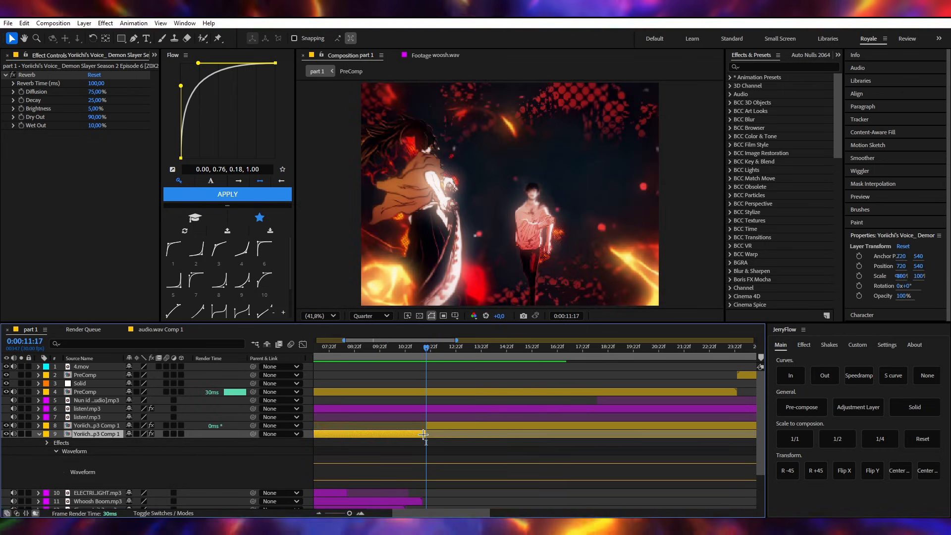
{"action": "key", "text": "Delete"}
{"action": "key", "text": "l"}
{"action": "key", "text": "l"}
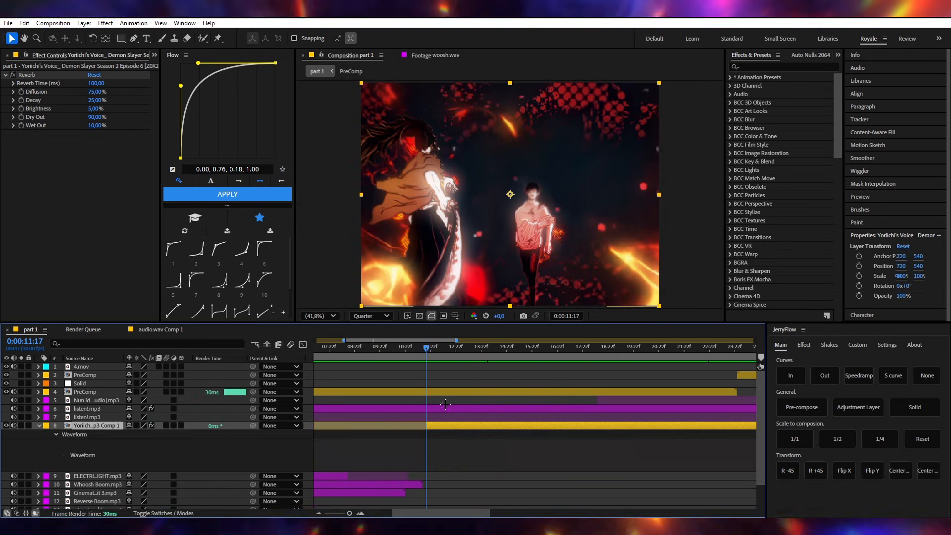
- Split the vocals pre-comp at 0:00:14:21, delete the part after the cut and collapse the kept part's waveform
{"action": "left_click_drag", "start_coordinate": [426, 349], "coordinate": [505, 353]}
{"action": "key", "text": "ctrl+shift+d"}
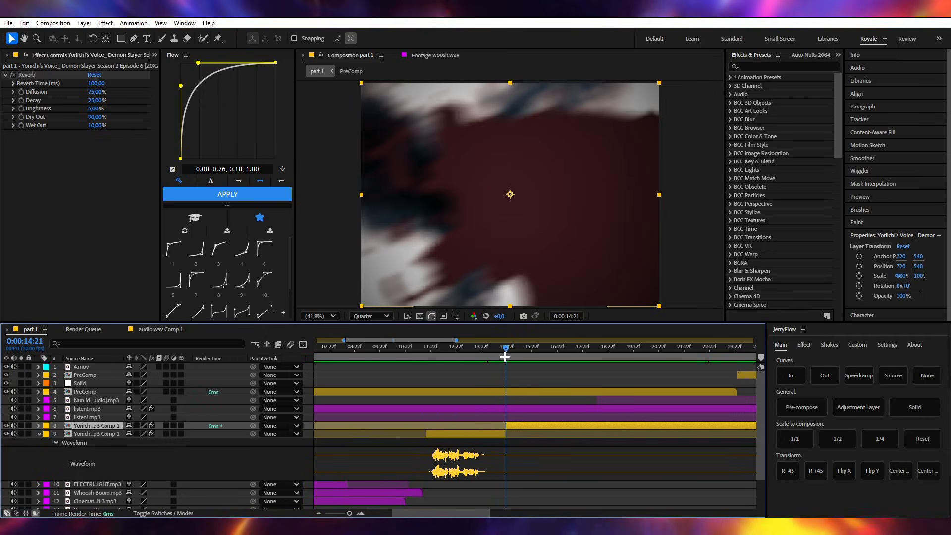
{"action": "key", "text": "Delete"}
{"action": "left_click", "coordinate": [429, 349]}
{"action": "left_click_drag", "start_coordinate": [430, 349], "coordinate": [432, 348]}
{"action": "left_click", "coordinate": [442, 426]}
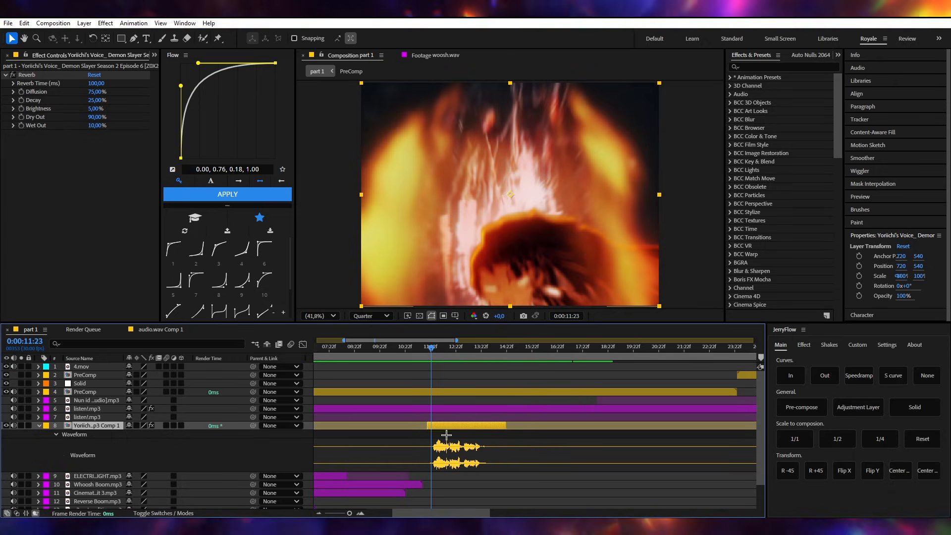
{"action": "left_click", "coordinate": [447, 435]}
{"action": "key", "text": "u"}
- Preview the full mix from 0:00:10:22 and set the vocals pre-comp's Audio Levels to +4 dB
{"action": "scroll", "coordinate": [465, 441], "scroll_direction": "down", "scroll_amount": 3}
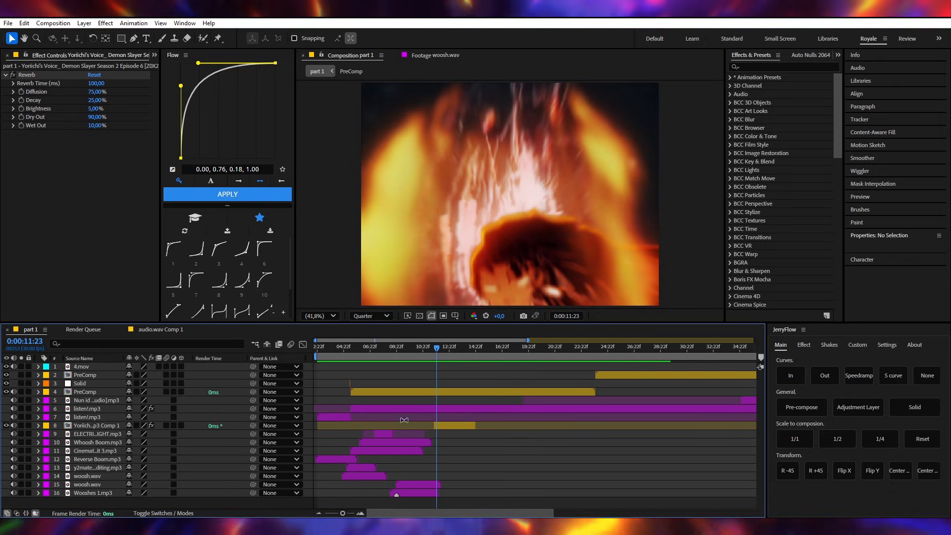
{"action": "key", "text": "j"}
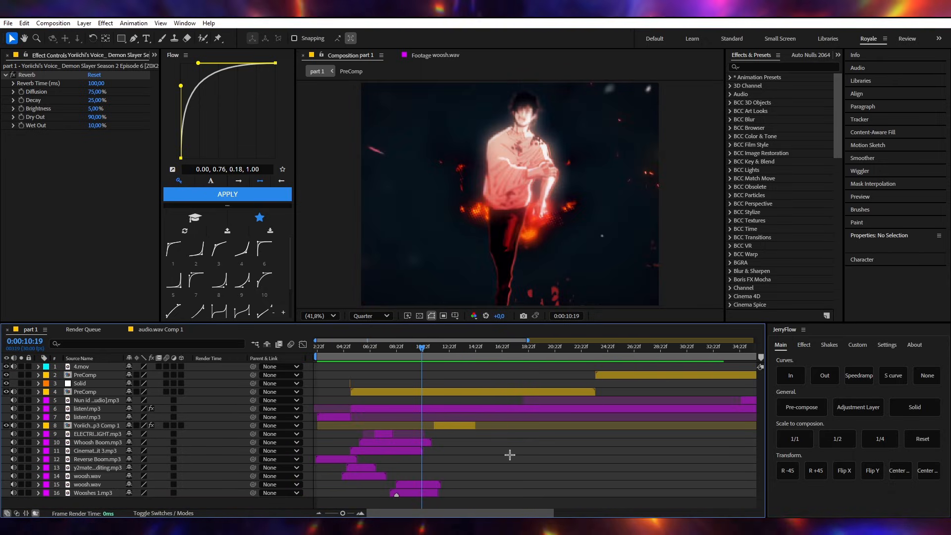
{"action": "left_click_drag", "start_coordinate": [434, 352], "coordinate": [422, 351]}
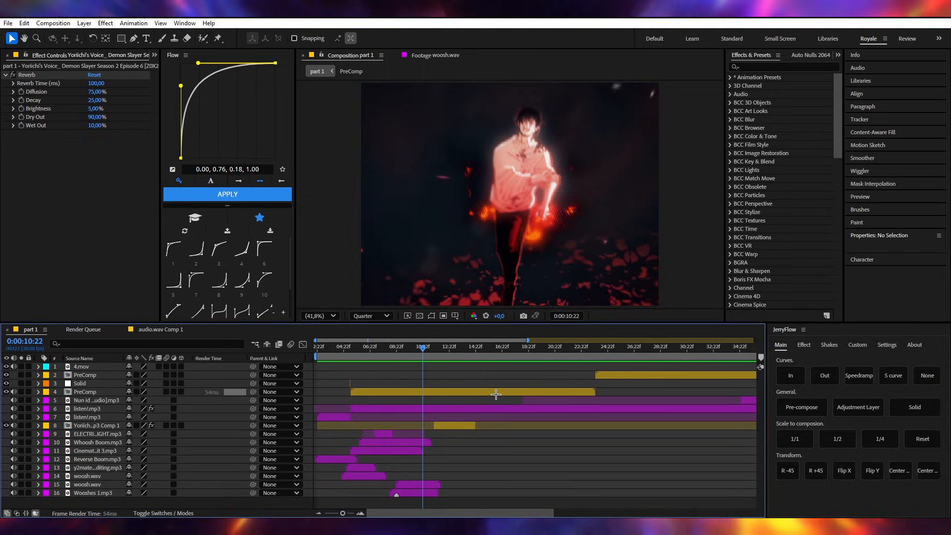
{"action": "key", "text": "space"}
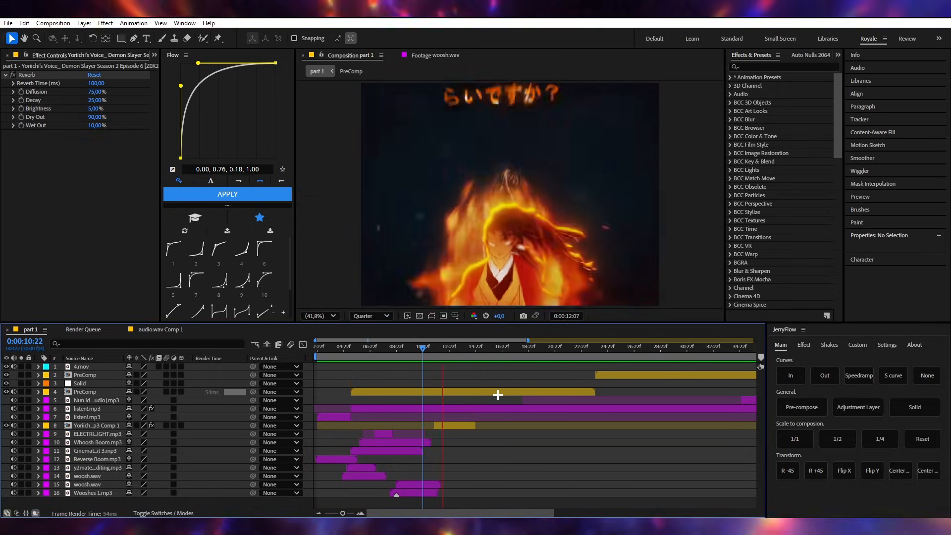
{"action": "left_click", "coordinate": [447, 425]}
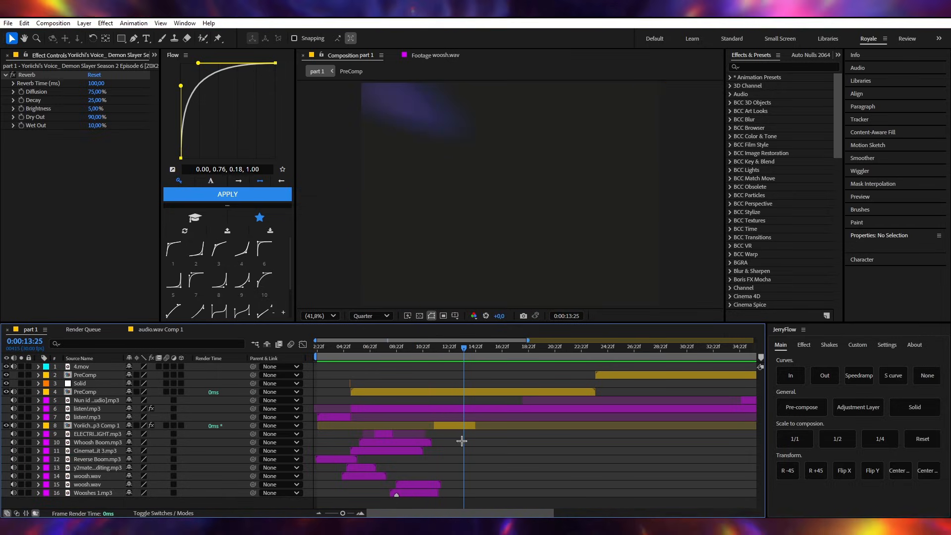
{"action": "key", "text": "l"}
{"action": "left_click", "coordinate": [135, 434]}
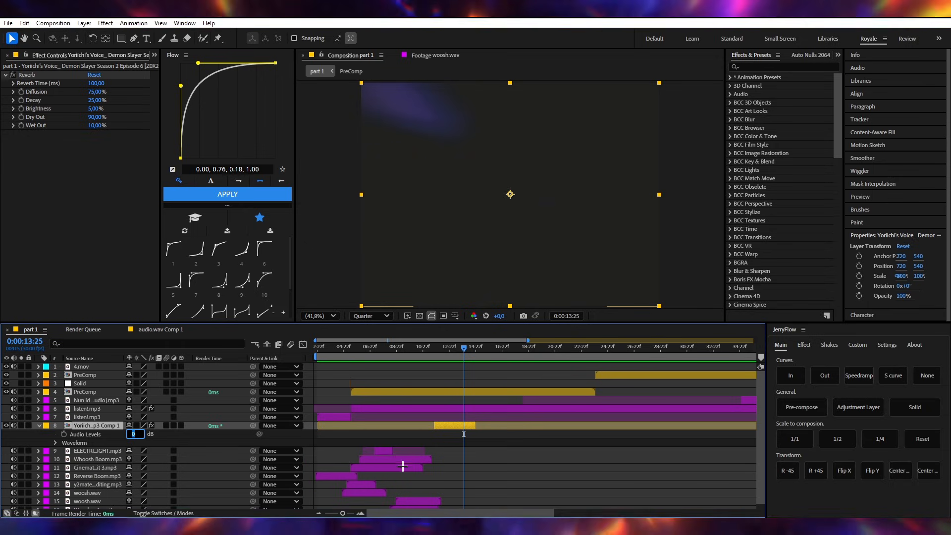
{"action": "left_click", "coordinate": [506, 465]}
- Save the project, collapse the vocals pre-comp's properties and check its Reverb settings
{"action": "left_click", "coordinate": [456, 348]}
{"action": "key", "text": "ctrl+s"}
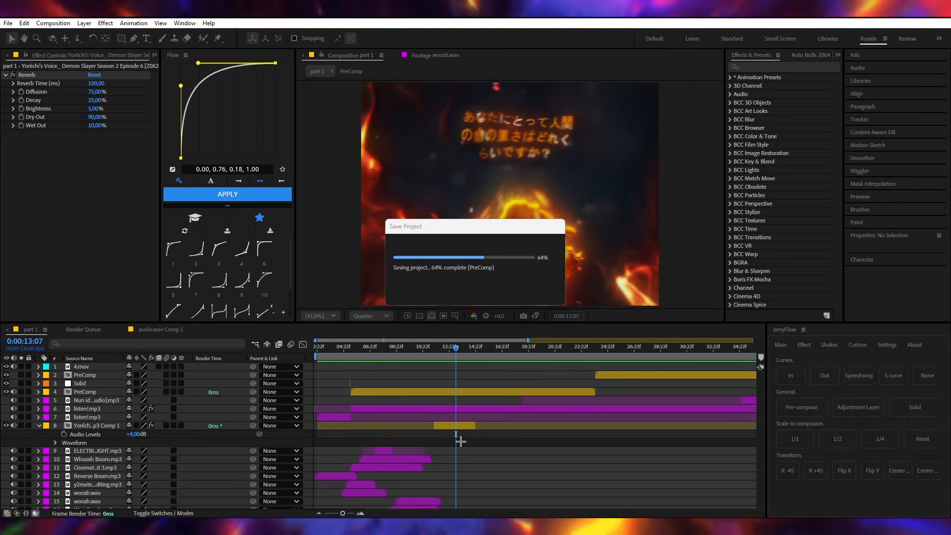
{"action": "key", "text": "u"}
{"action": "left_click", "coordinate": [455, 424]}
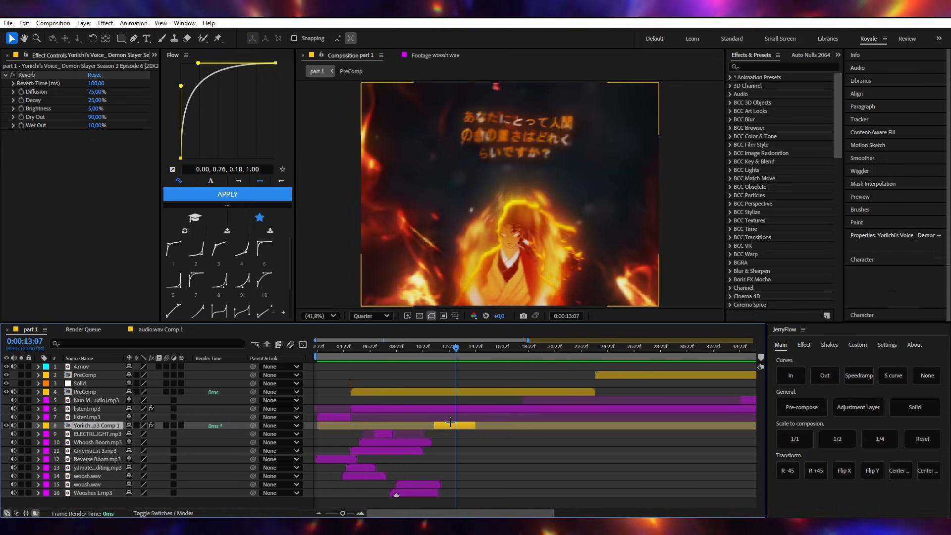
{"action": "left_click", "coordinate": [88, 159]}
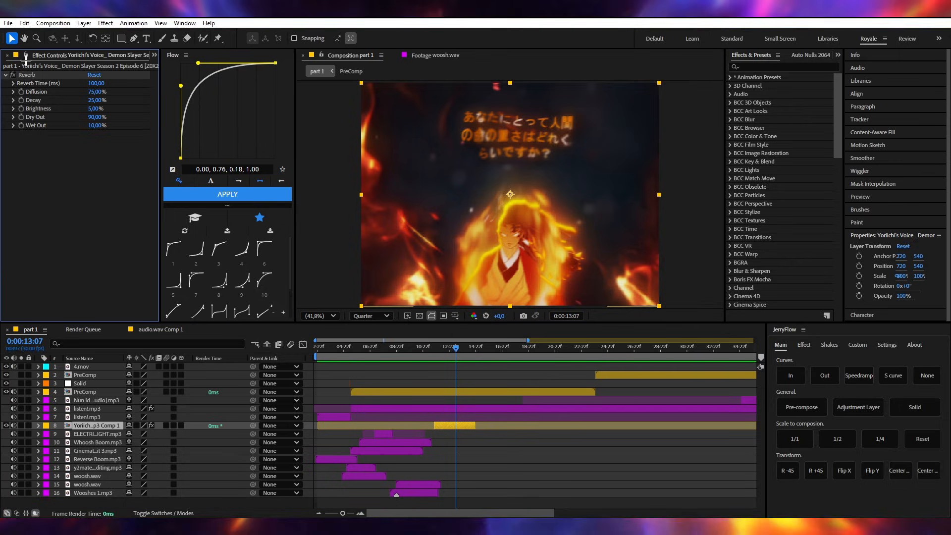
{"action": "left_click", "coordinate": [510, 456]}
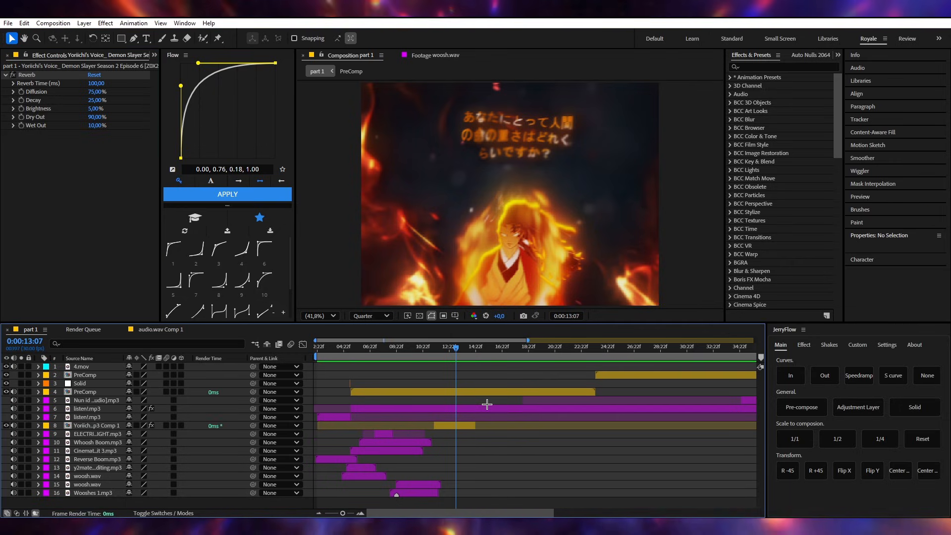
- Select the upper listen!.mp3 layer, move to 0:00:10:01 and reveal its animated Bass & Treble and Audio Levels properties for inspection
{"action": "left_click", "coordinate": [489, 407]}
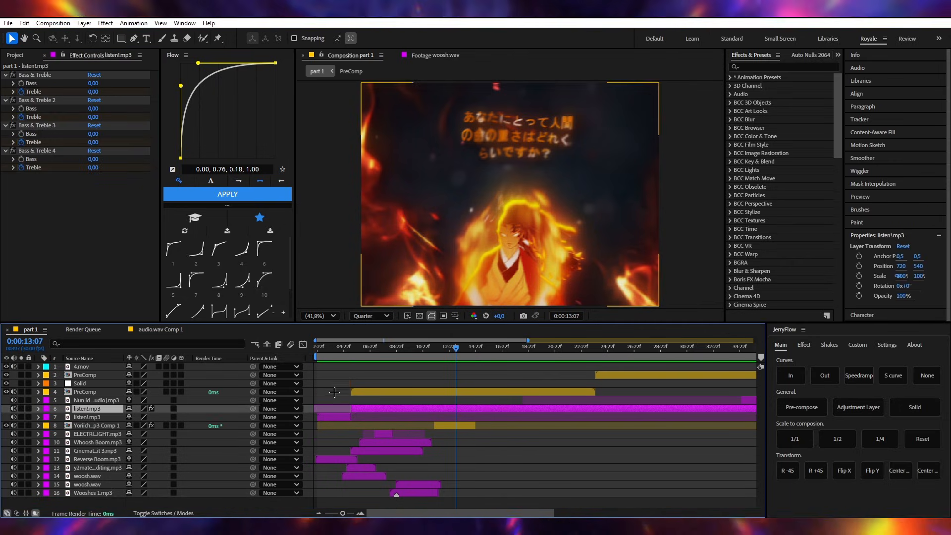
{"action": "left_click", "coordinate": [31, 74]}
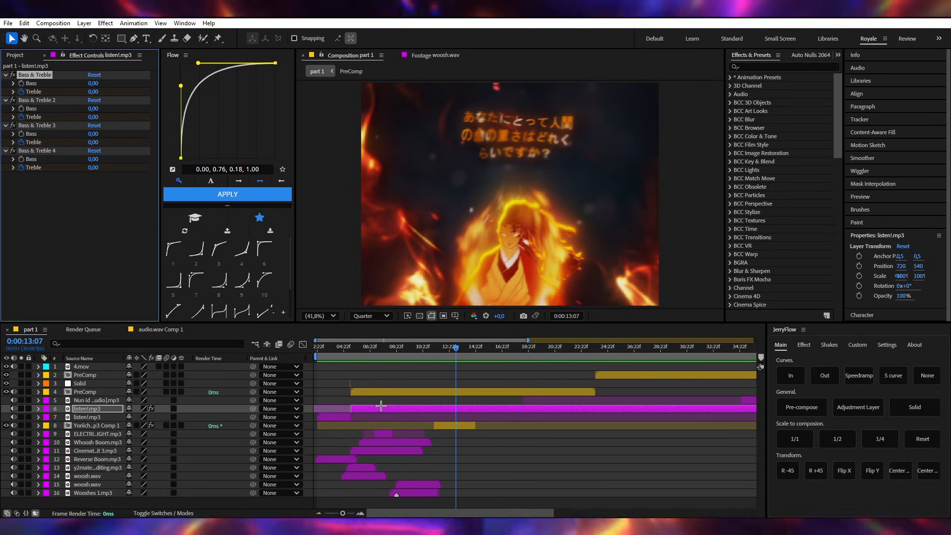
{"action": "scroll", "coordinate": [356, 399], "scroll_direction": "up", "scroll_amount": 5}
{"action": "left_click_drag", "start_coordinate": [374, 346], "coordinate": [563, 349]}
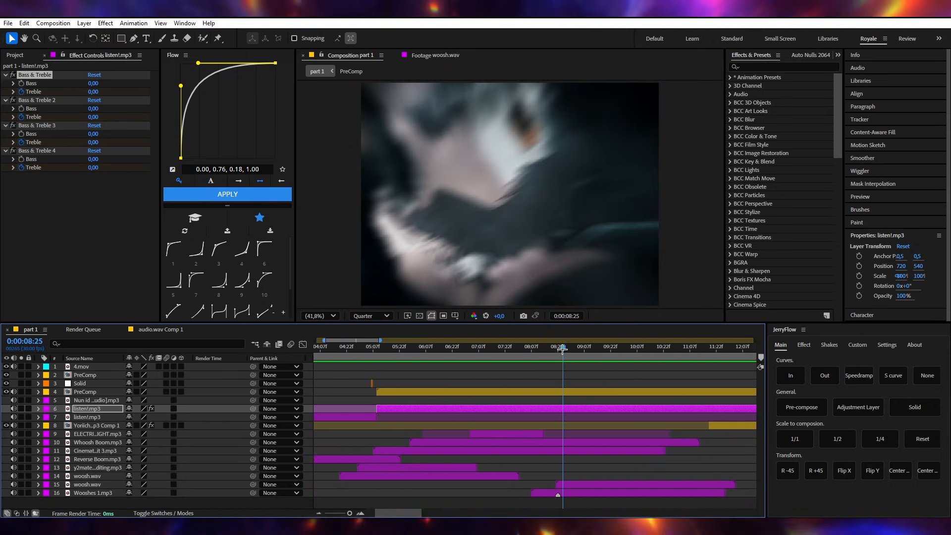
{"action": "scroll", "coordinate": [584, 404], "scroll_direction": "right", "scroll_amount": 3}
{"action": "left_click", "coordinate": [452, 351]}
{"action": "left_click_drag", "start_coordinate": [454, 352], "coordinate": [468, 350]}
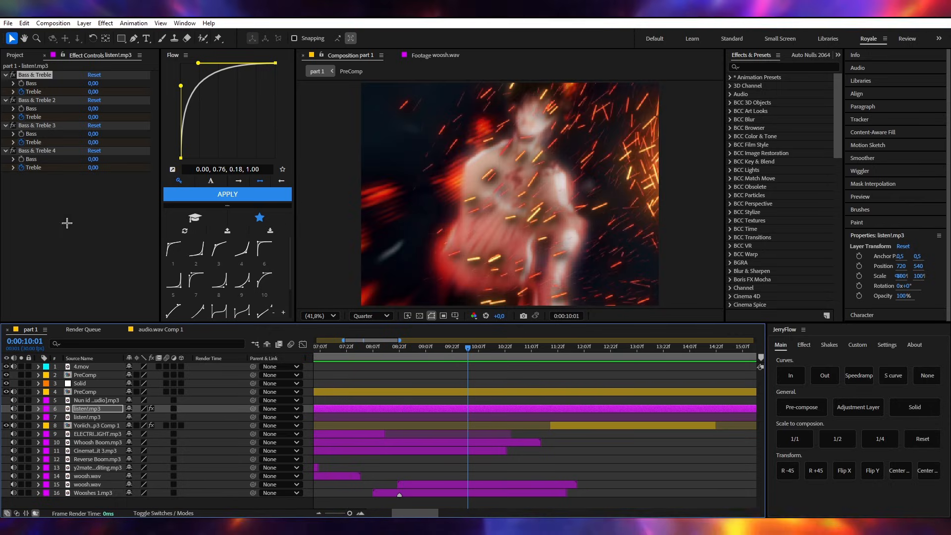
{"action": "key", "text": "u"}
{"action": "scroll", "coordinate": [319, 459], "scroll_direction": "down", "scroll_amount": 1}
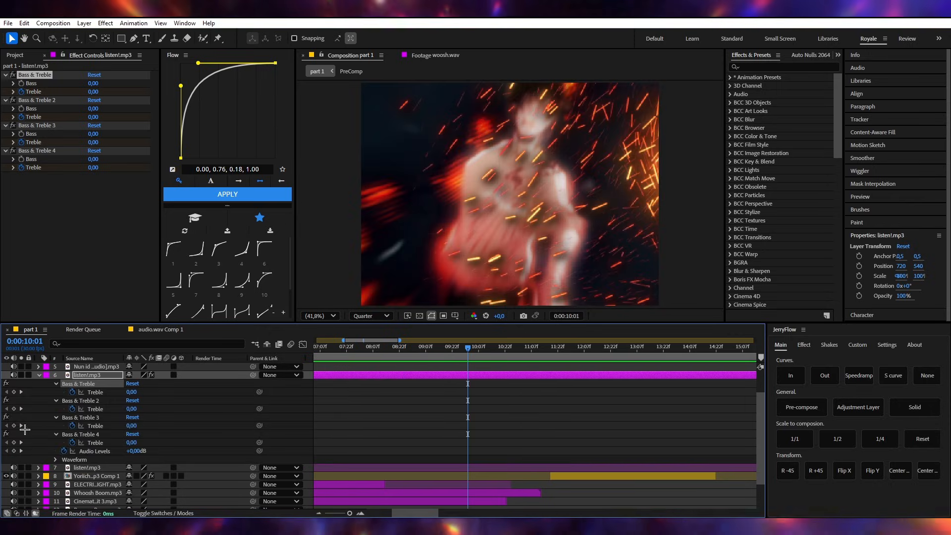
- Add Treble keyframes at 0:00:10:01 to all four Bass & Treble effects of the upper listen!.mp3 layer
{"action": "left_click", "coordinate": [14, 392]}
{"action": "left_click", "coordinate": [14, 408]}
{"action": "left_click", "coordinate": [14, 426]}
{"action": "left_click", "coordinate": [14, 442]}
{"action": "scroll", "coordinate": [429, 433], "scroll_direction": "right", "scroll_amount": 1}
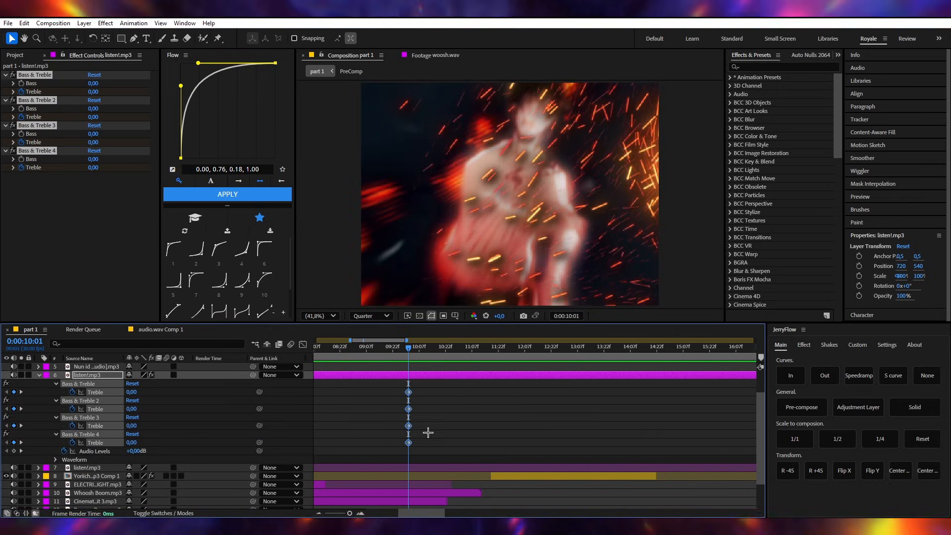
{"action": "left_click", "coordinate": [370, 431]}
{"action": "scroll", "coordinate": [370, 431], "scroll_direction": "right", "scroll_amount": 1}
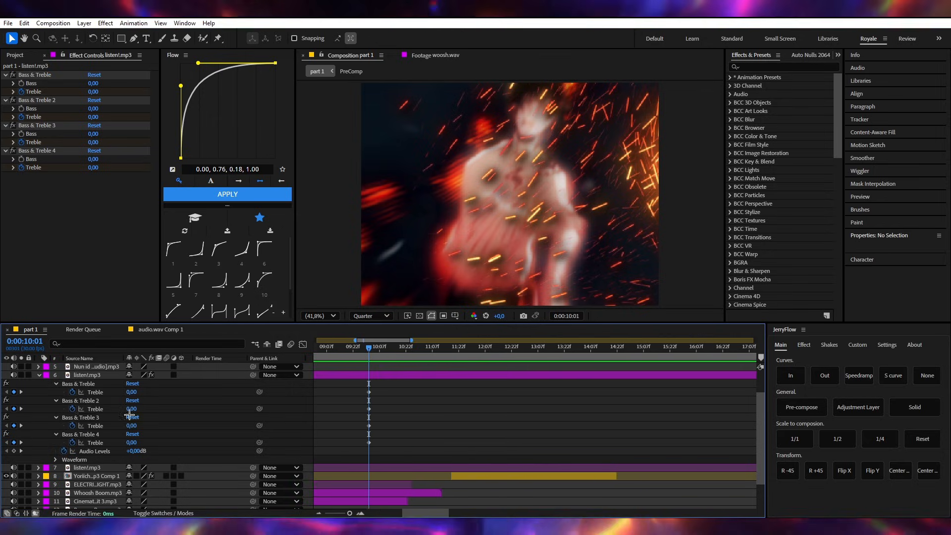
- Set the Treble of all four Bass & Treble effects to -100 at 0:00:11:10
{"action": "left_click_drag", "start_coordinate": [369, 346], "coordinate": [437, 346]}
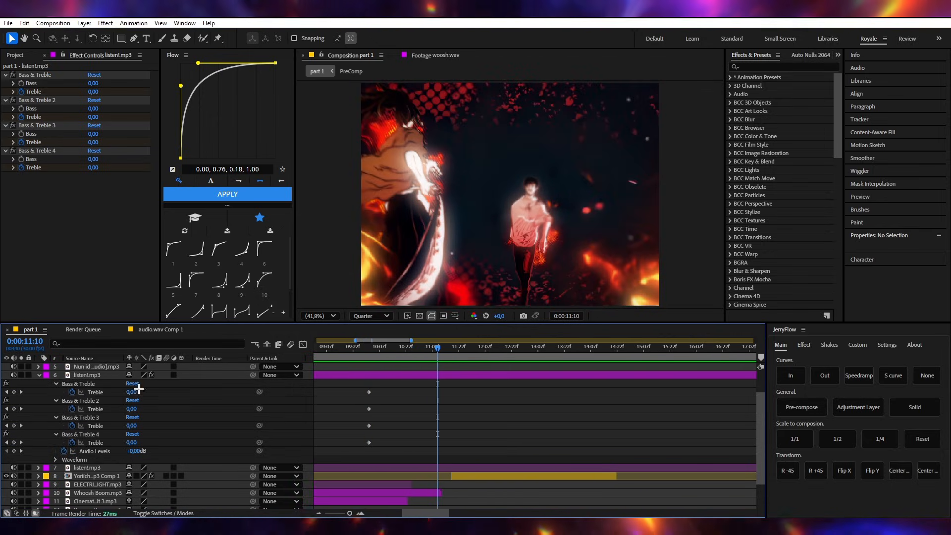
{"action": "left_click_drag", "start_coordinate": [132, 392], "coordinate": [120, 448]}
{"action": "left_click", "coordinate": [562, 430]}
- Preview the mix from 0:00:10:01 to hear the Treble fade on the music
{"action": "left_click", "coordinate": [369, 353]}
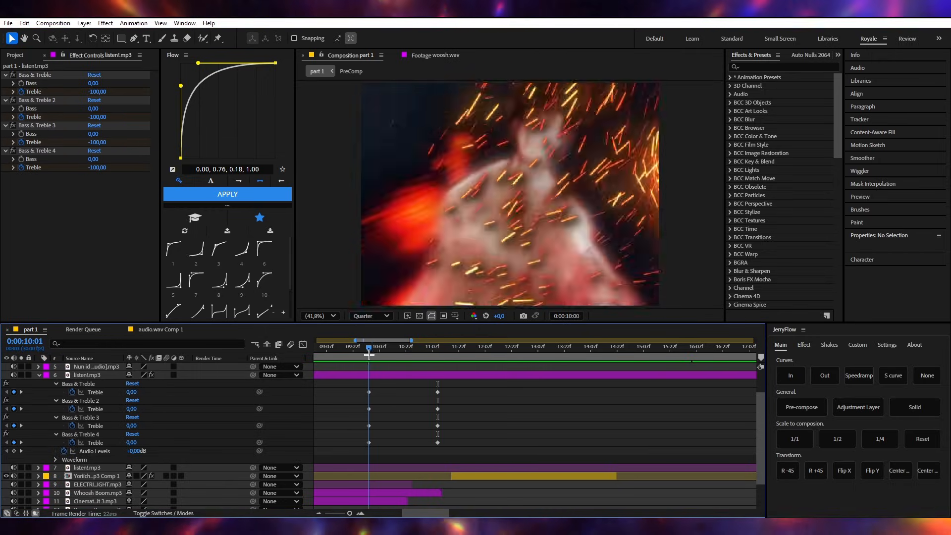
{"action": "key", "text": "space"}
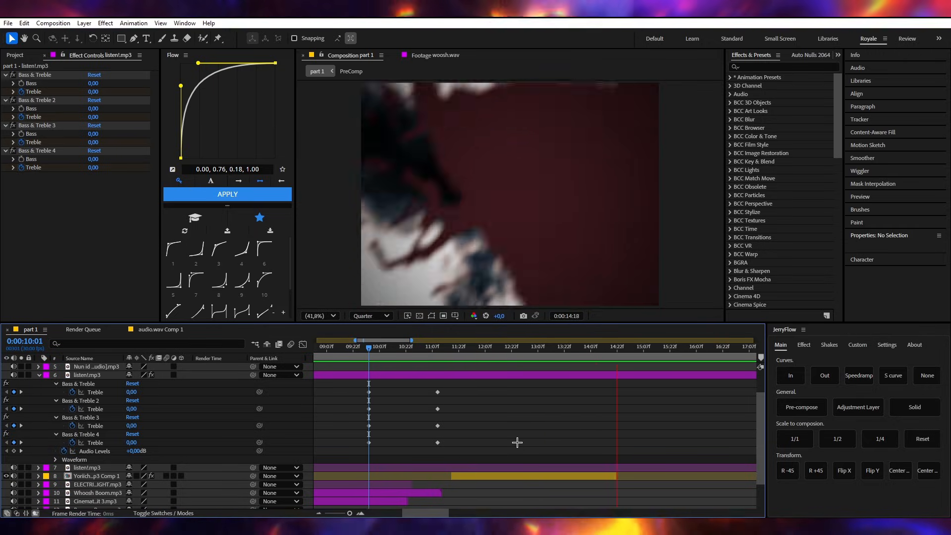
{"action": "key", "text": "space"}
- Copy the four Treble keyframes from 0:00:10:01 and paste them at 0:00:11:10, returning each Treble to 0
{"action": "left_click", "coordinate": [437, 351]}
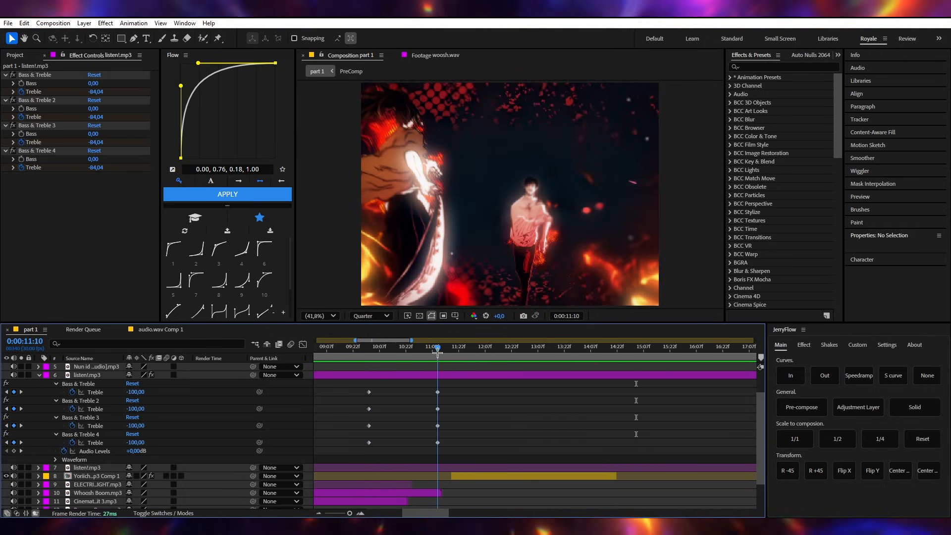
{"action": "left_click_drag", "start_coordinate": [449, 389], "coordinate": [426, 447]}
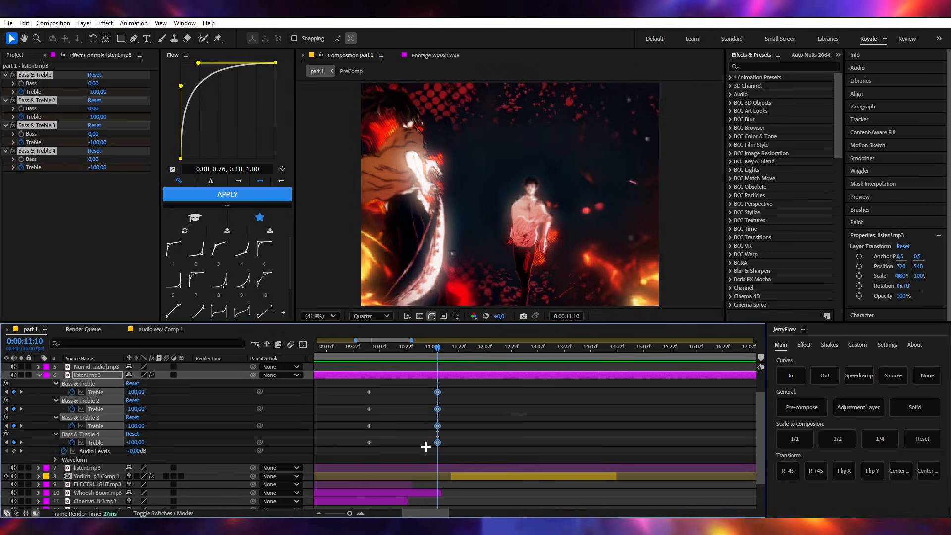
{"action": "left_click", "coordinate": [463, 423]}
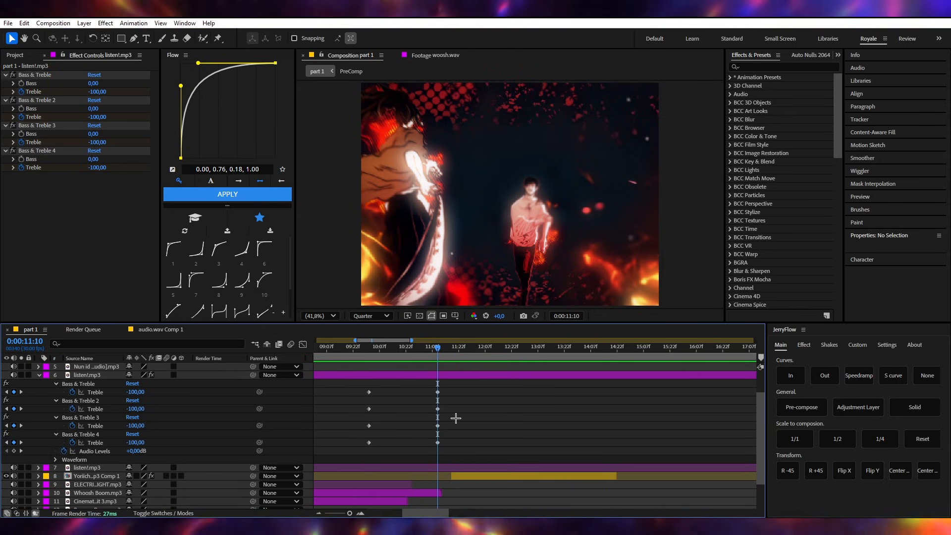
{"action": "scroll", "coordinate": [431, 374], "scroll_direction": "up", "scroll_amount": 1}
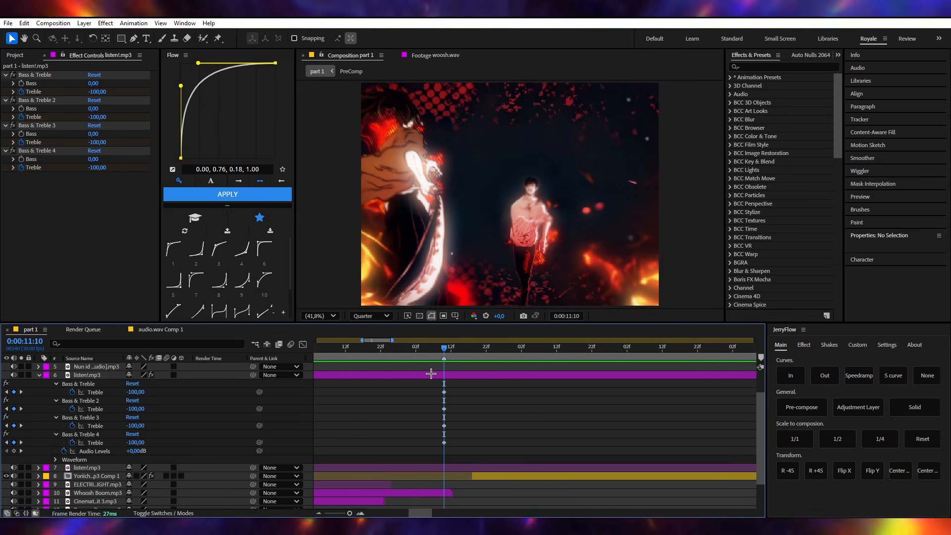
{"action": "left_click_drag", "start_coordinate": [478, 387], "coordinate": [440, 443]}
{"action": "scroll", "coordinate": [463, 436], "scroll_direction": "down", "scroll_amount": 1}
{"action": "left_click_drag", "start_coordinate": [412, 389], "coordinate": [362, 456]}
{"action": "key", "text": "ctrl+c"}
{"action": "key", "text": "ctrl+v"}
{"action": "scroll", "coordinate": [458, 417], "scroll_direction": "right", "scroll_amount": 2}
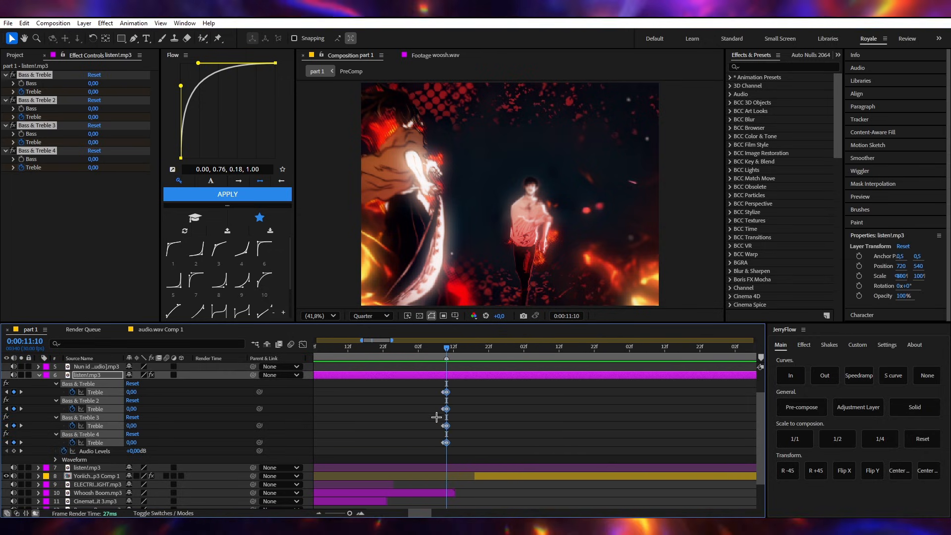
- Preview the mix from 0:00:09:24 through the Treble dip into the voice line
{"action": "left_click", "coordinate": [367, 352]}
{"action": "left_click_drag", "start_coordinate": [367, 353], "coordinate": [358, 353]}
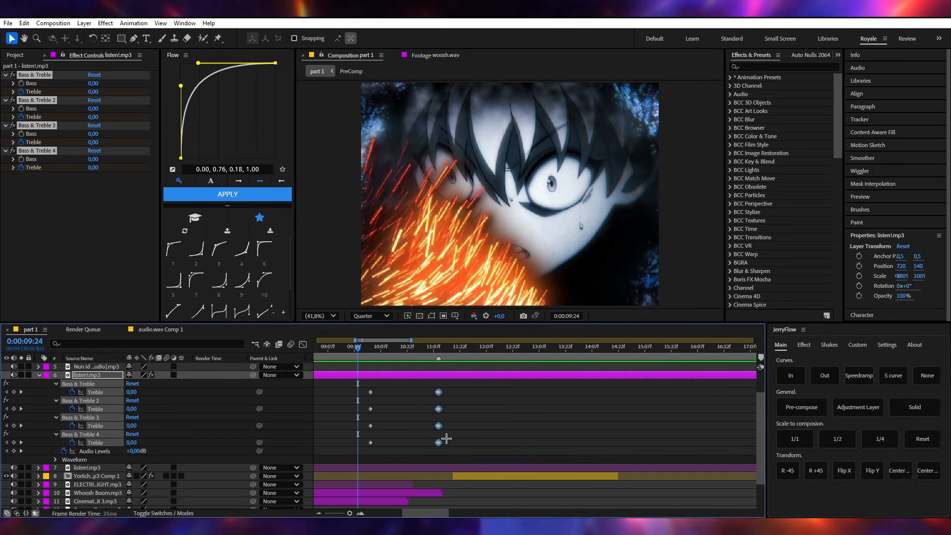
{"action": "key", "text": "space"}
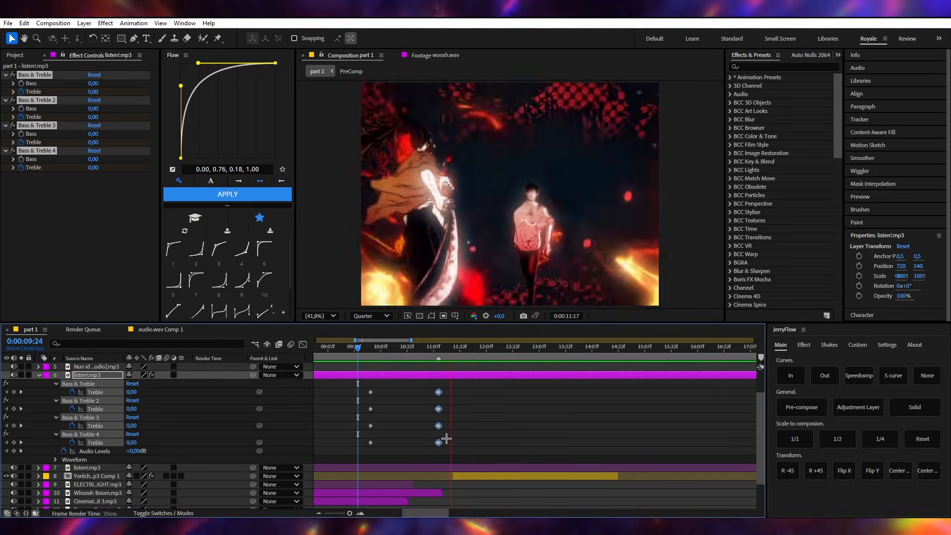
{"action": "key", "text": "space"}
- Delete the Treble keyframes around 0:00:10:01 and 0:00:11:10 from all four Bass & Treble effects
{"action": "scroll", "coordinate": [436, 396], "scroll_direction": "up", "scroll_amount": 1}
{"action": "scroll", "coordinate": [466, 414], "scroll_direction": "down", "scroll_amount": 1}
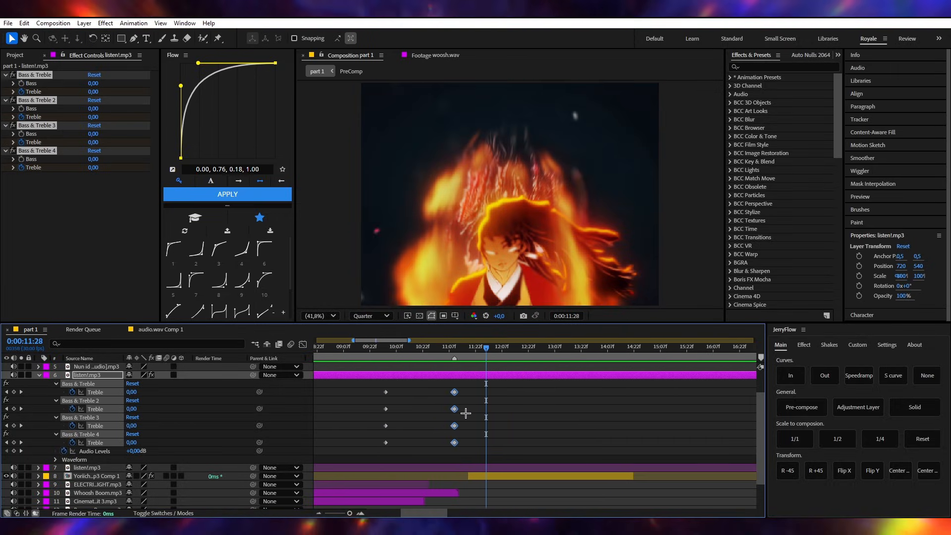
{"action": "left_click_drag", "start_coordinate": [473, 389], "coordinate": [348, 448]}
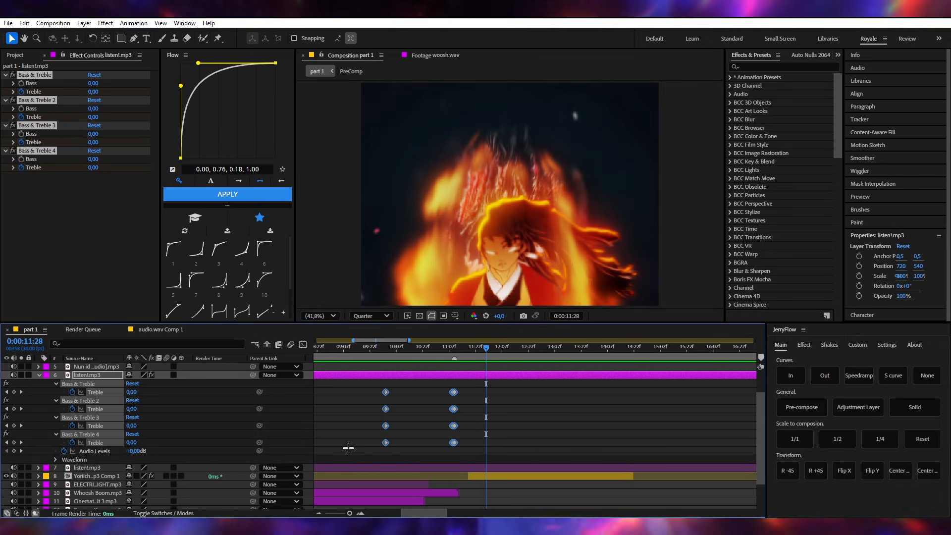
{"action": "left_click", "coordinate": [442, 446]}
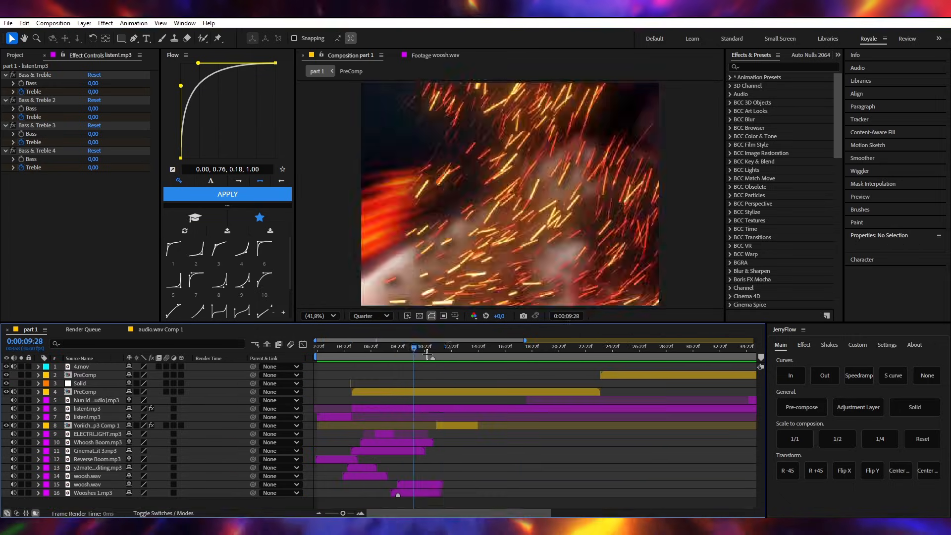
- Collapse the upper listen!.mp3 layer's properties and move the playhead to 0:00:19:01
{"action": "left_click_drag", "start_coordinate": [425, 348], "coordinate": [452, 349]}
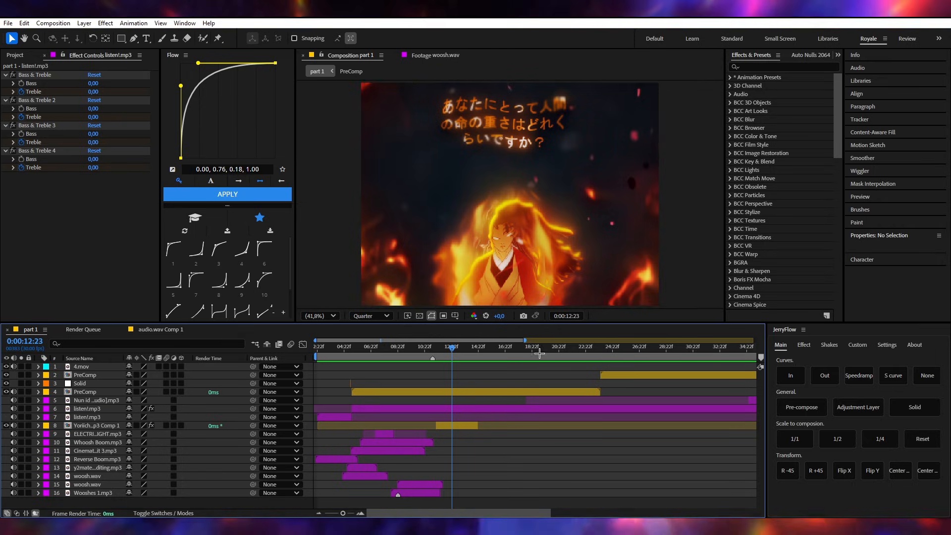
{"action": "left_click_drag", "start_coordinate": [540, 350], "coordinate": [536, 354]}
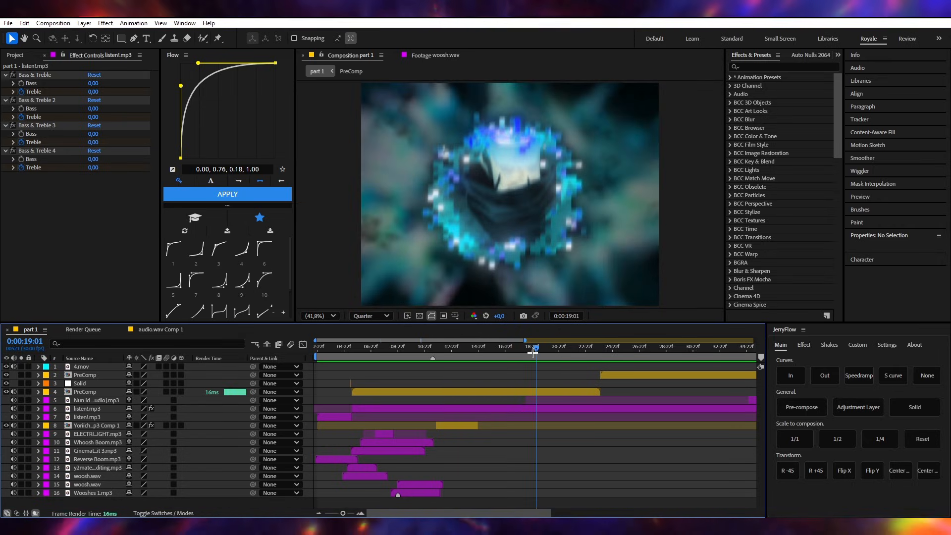